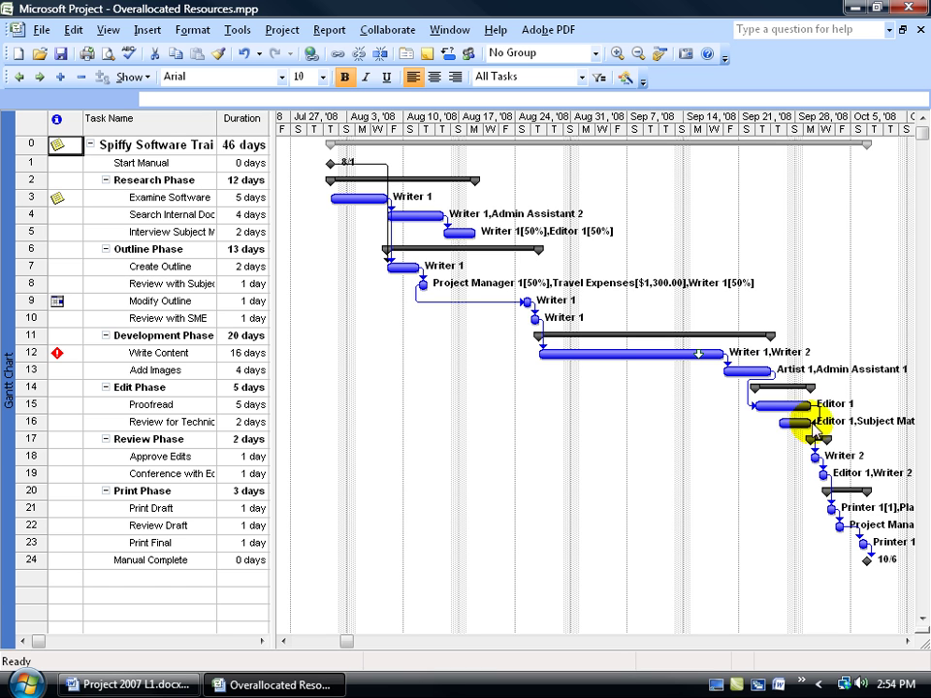
# Inspect the dependency between Proofread and Review for Technical Accuracy, and check the resources assigned to both tasks
pyautogui.doubleClick(819, 419)
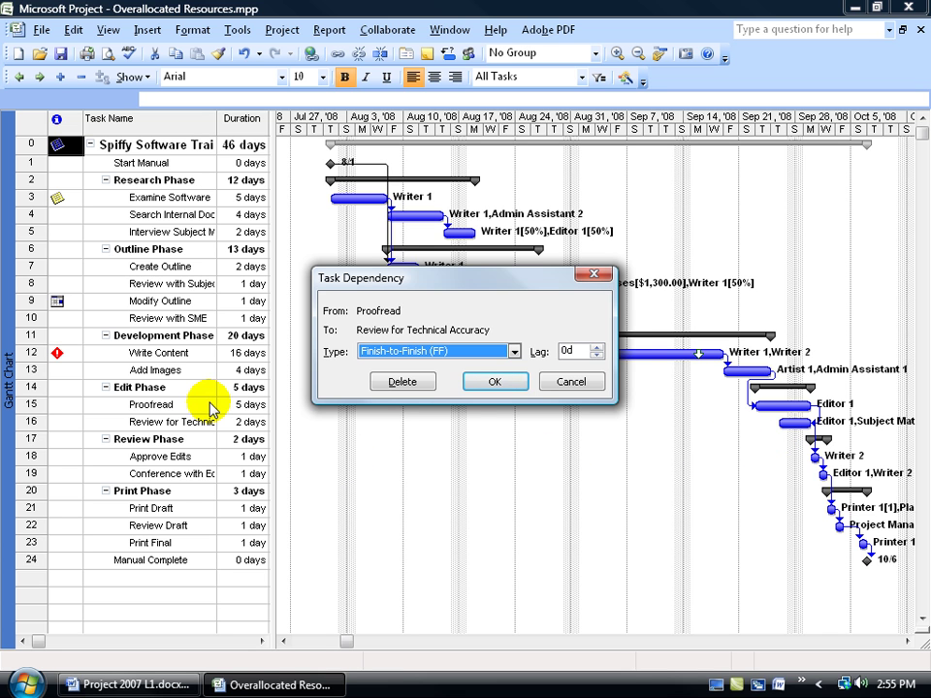
pyautogui.click(569, 381)
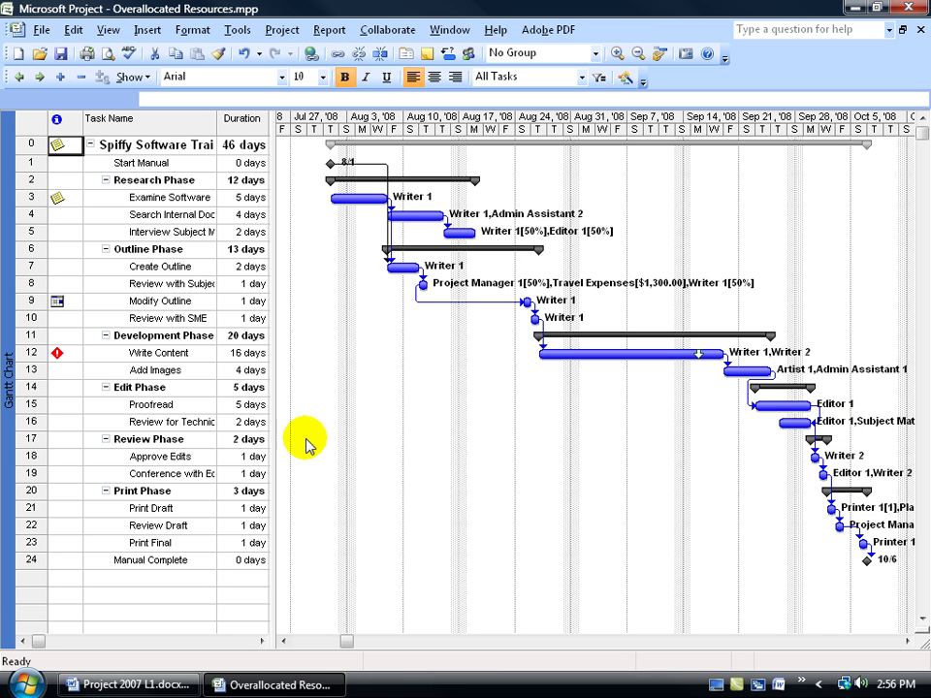
pyautogui.click(173, 404)
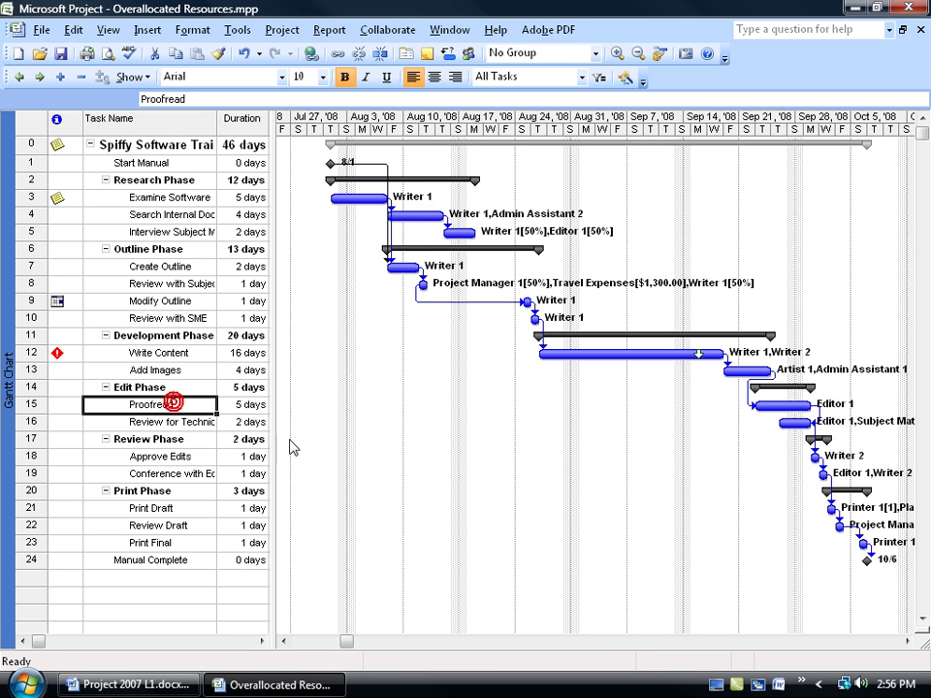
pyautogui.click(469, 58)
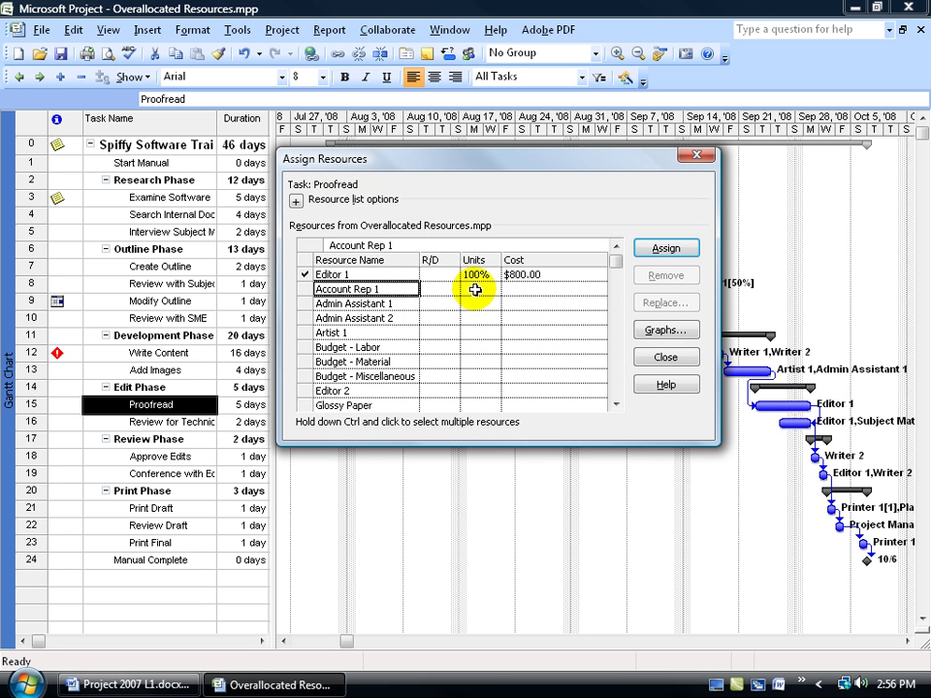
pyautogui.click(177, 422)
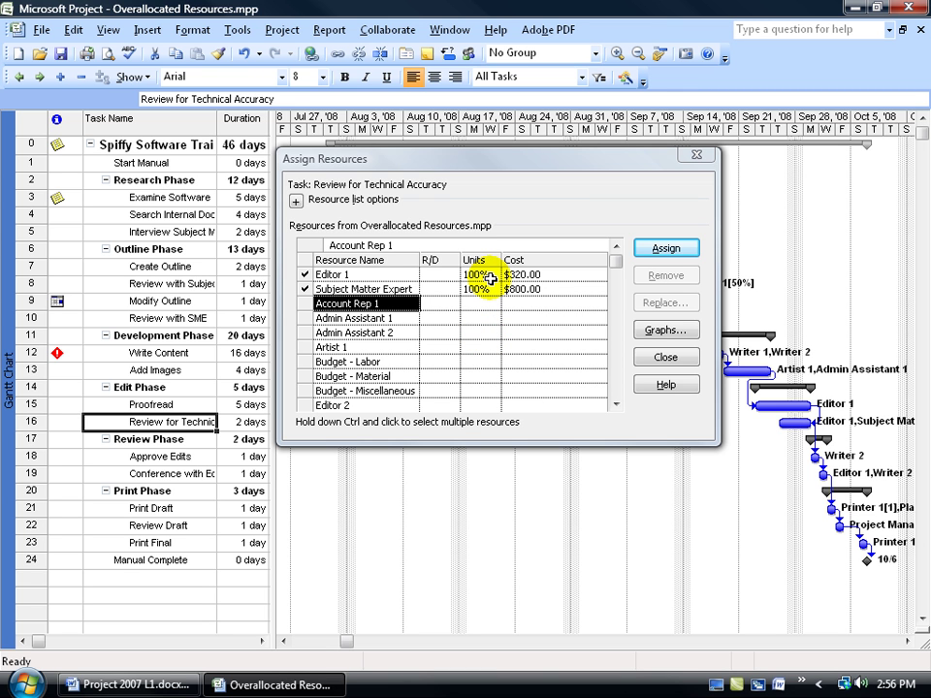
pyautogui.click(665, 356)
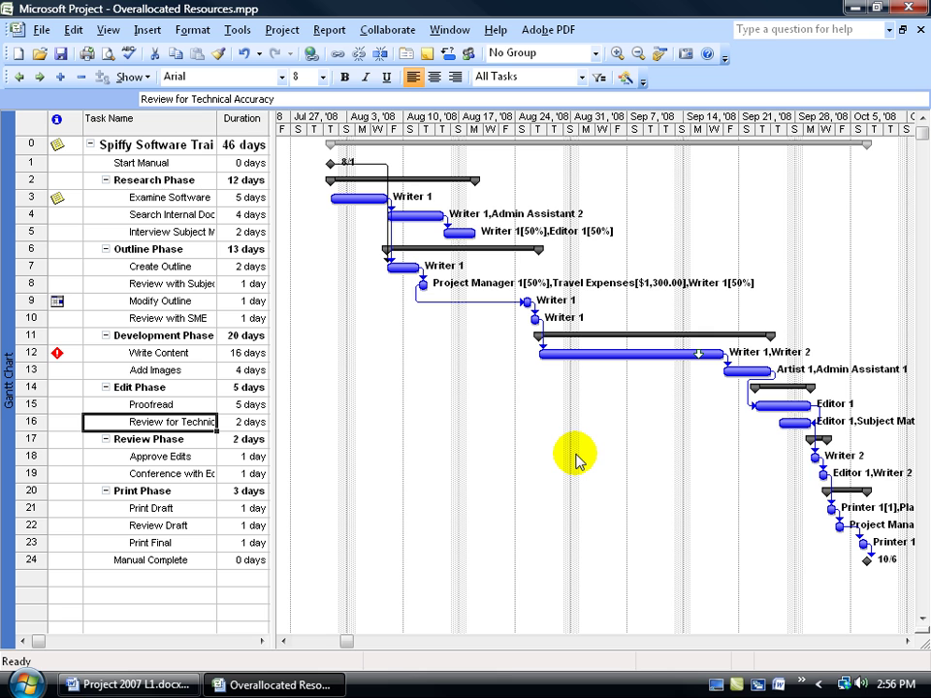
# Switch to the Resource Sheet view and read the overallocation indicator note for Editor 1
pyautogui.rightClick(8, 320)
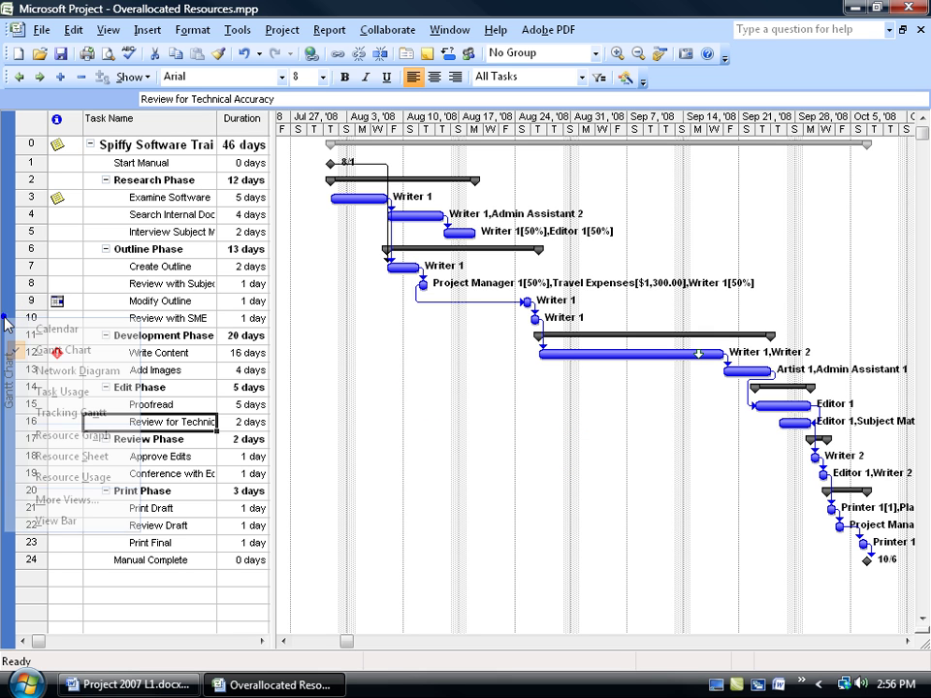
pyautogui.click(38, 456)
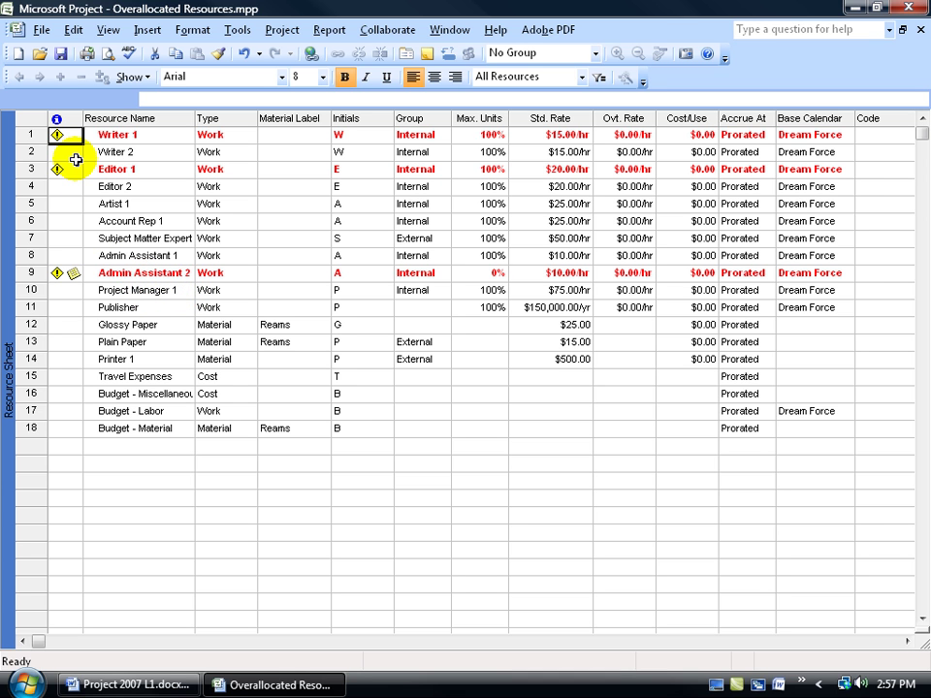
pyautogui.moveTo(71, 164)
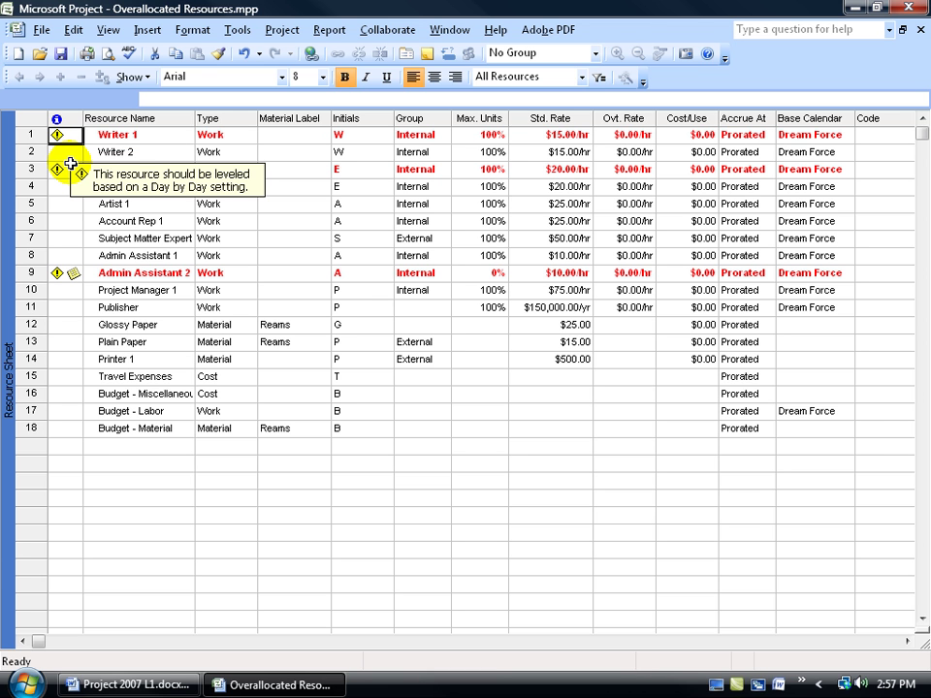
# Check the availability dates and units in the resource information of Admin Assistant 2, Editor 1 and Writer 1
pyautogui.doubleClick(141, 275)
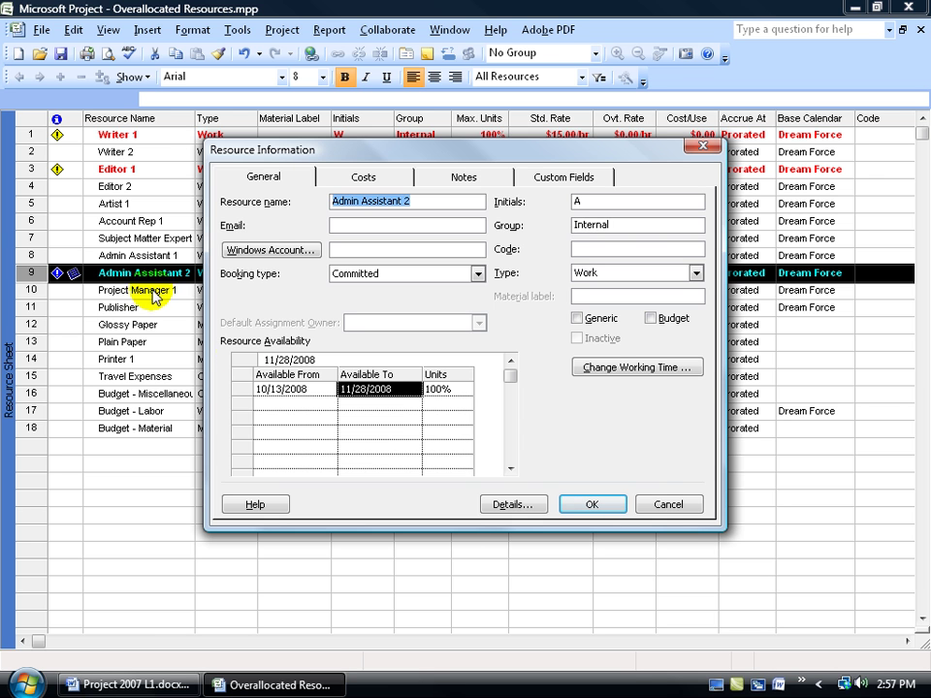
pyautogui.click(648, 503)
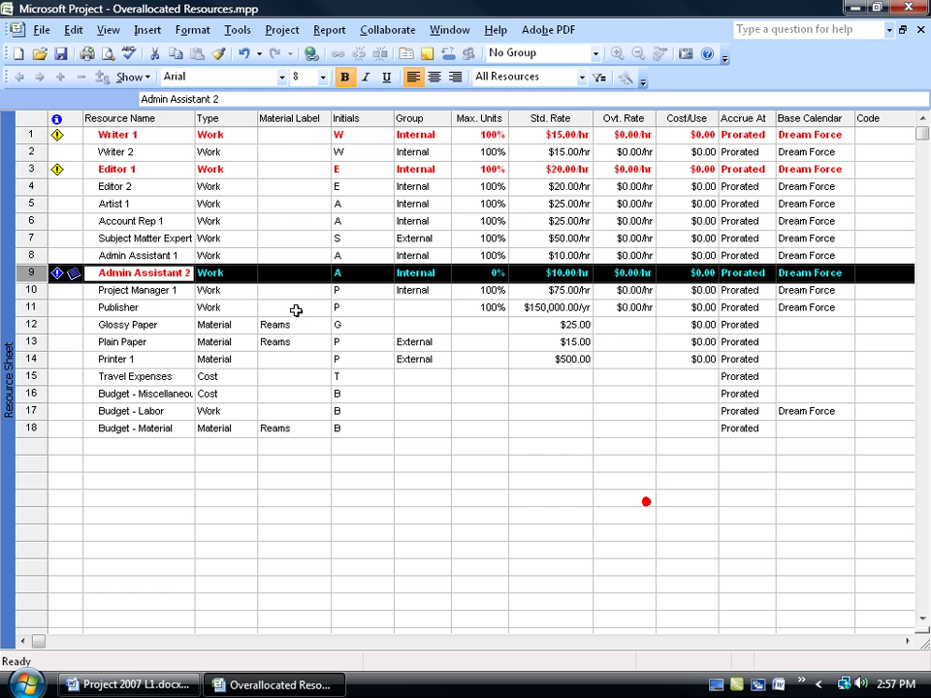
pyautogui.doubleClick(145, 168)
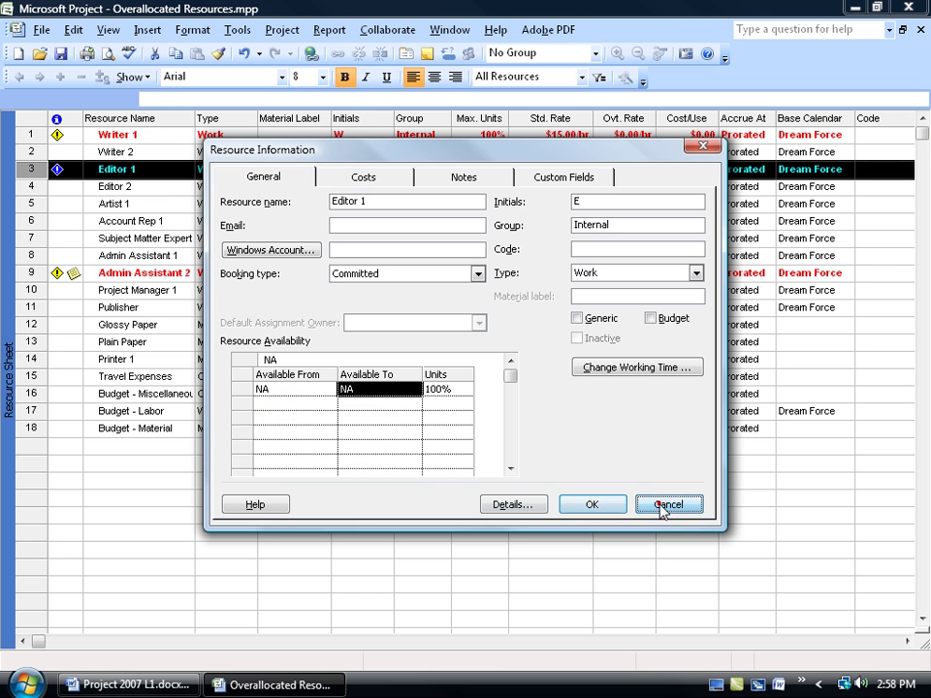
pyautogui.click(662, 505)
pyautogui.doubleClick(118, 136)
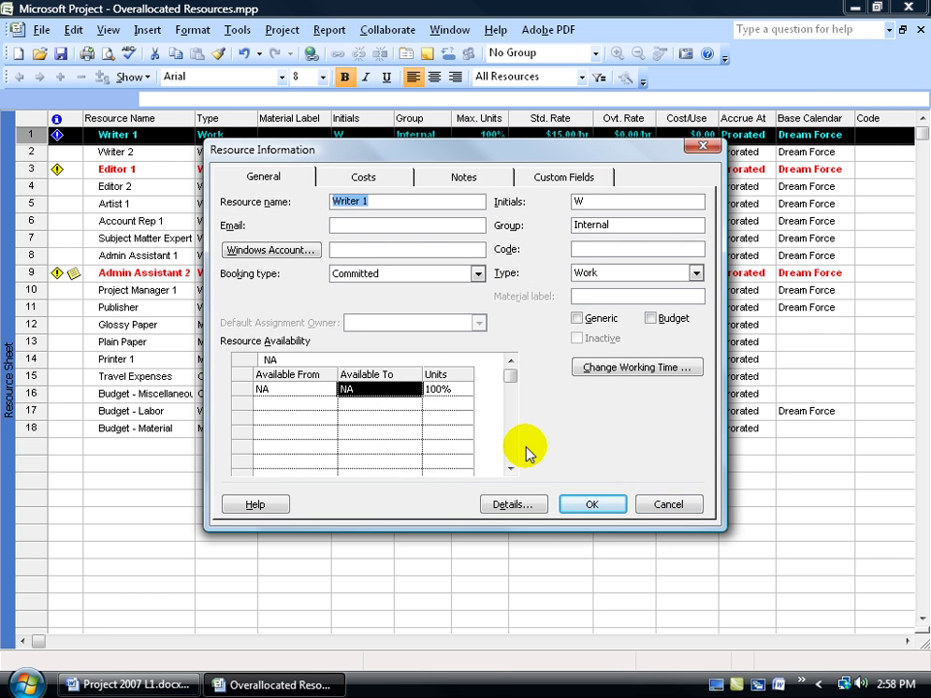
pyautogui.click(668, 504)
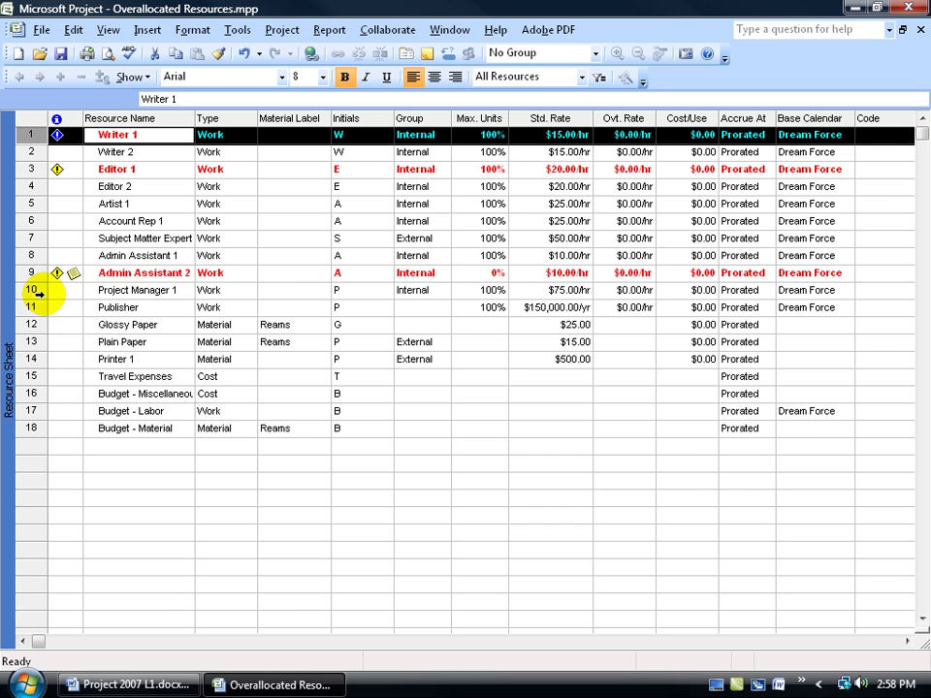
# Switch to the Resource Graph view and examine Writer 1's allocation in the first half of August 2008
pyautogui.rightClick(7, 281)
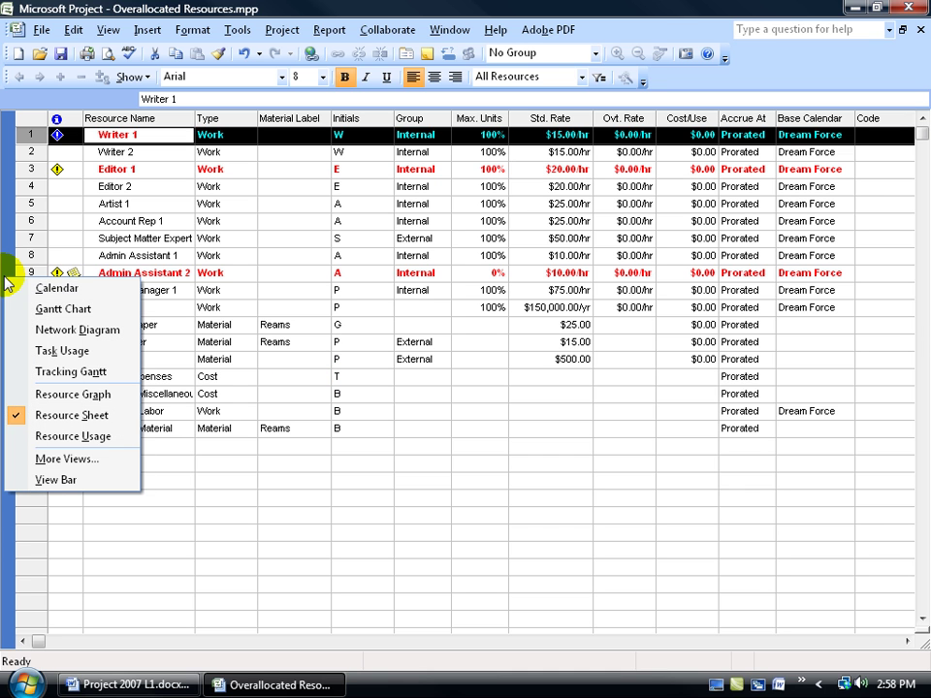
pyautogui.click(33, 395)
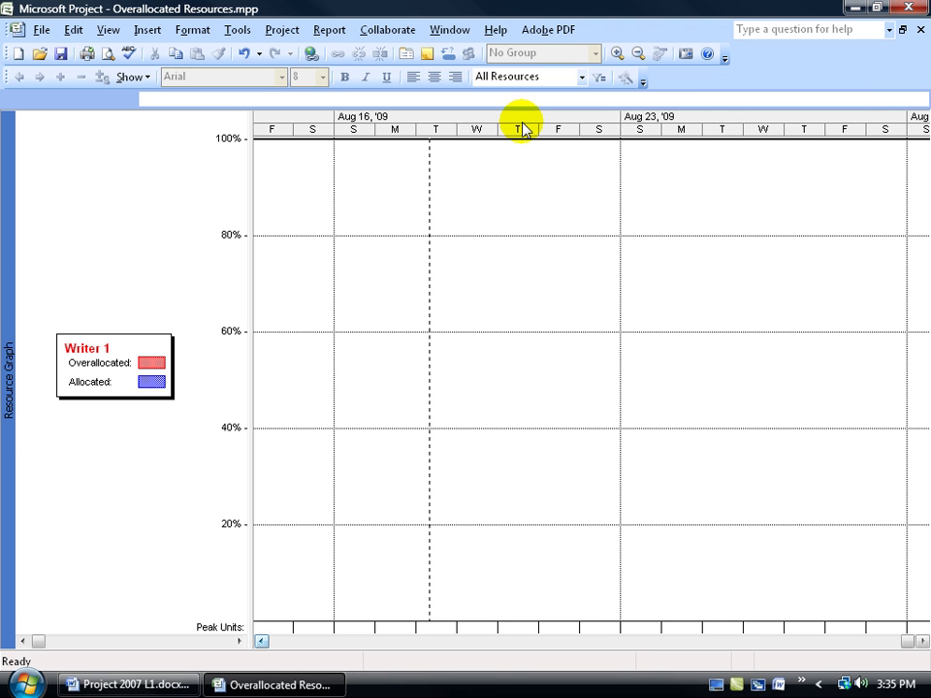
pyautogui.click(909, 642)
pyautogui.moveTo(910, 643); pyautogui.dragTo(276, 644)
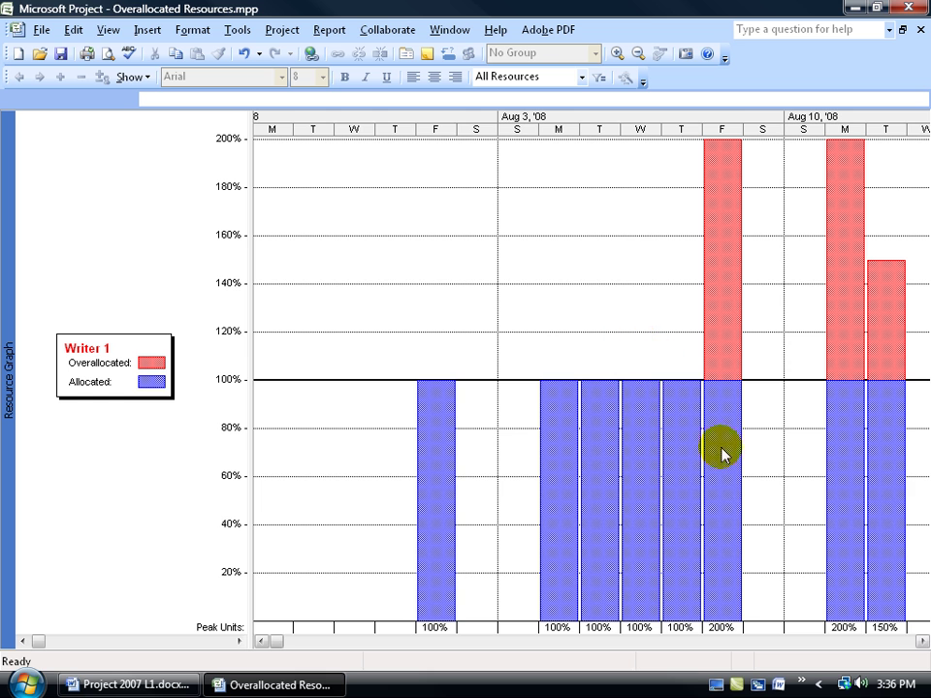
pyautogui.click(924, 641)
pyautogui.click(924, 641)
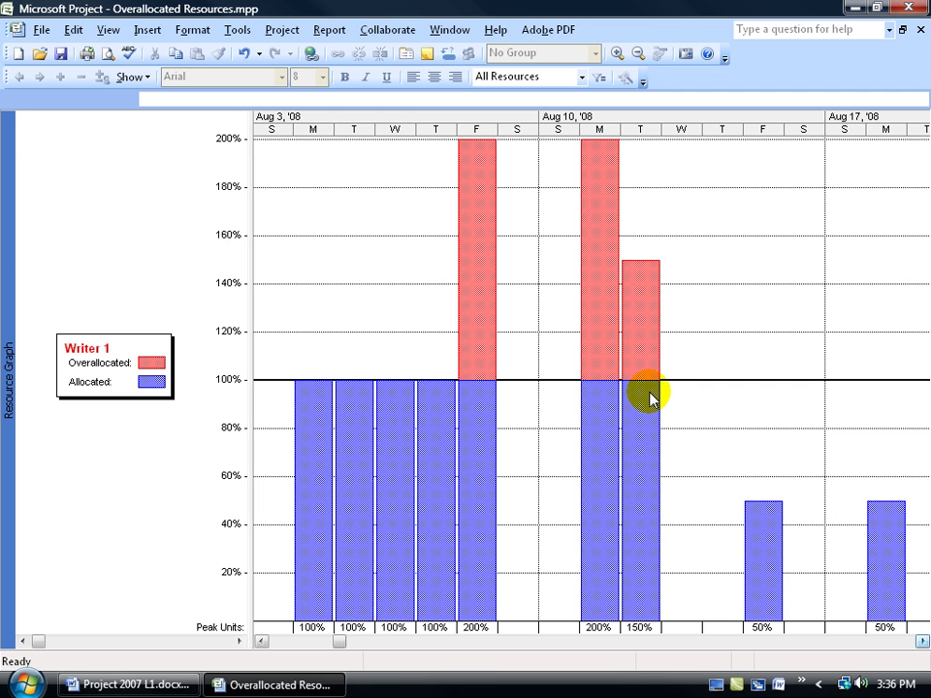
# Show Editor 1 in the resource graph and examine the allocation from mid-August to early October 2008
pyautogui.click(237, 641)
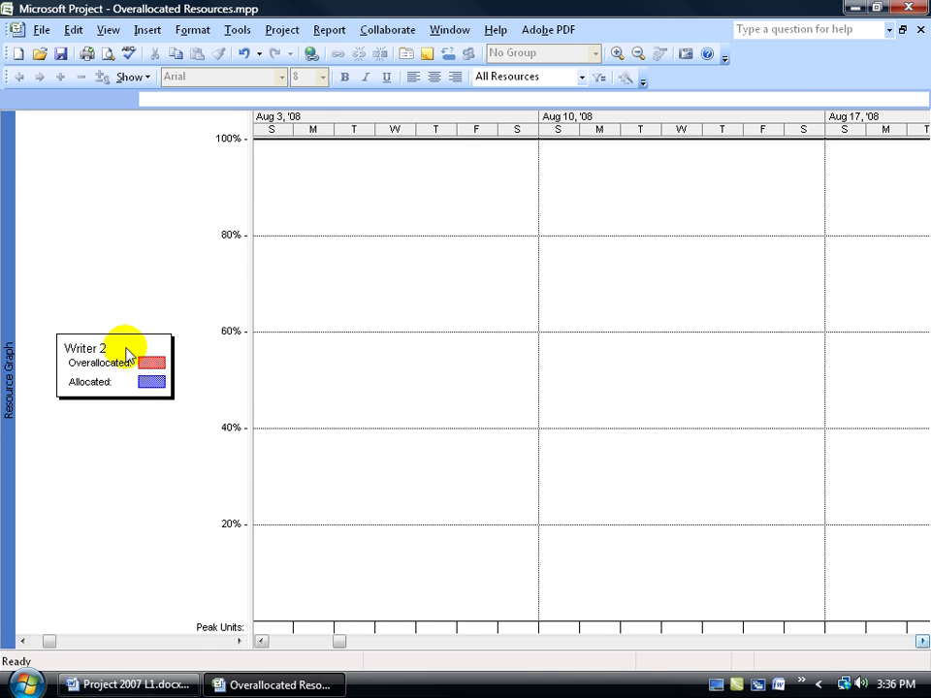
pyautogui.click(238, 641)
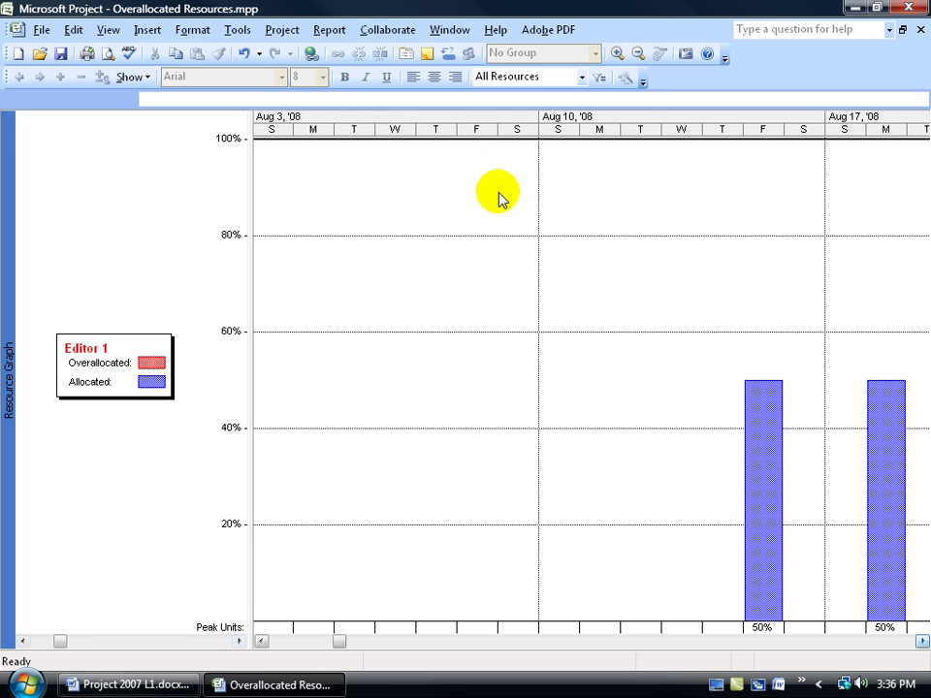
pyautogui.click(921, 641)
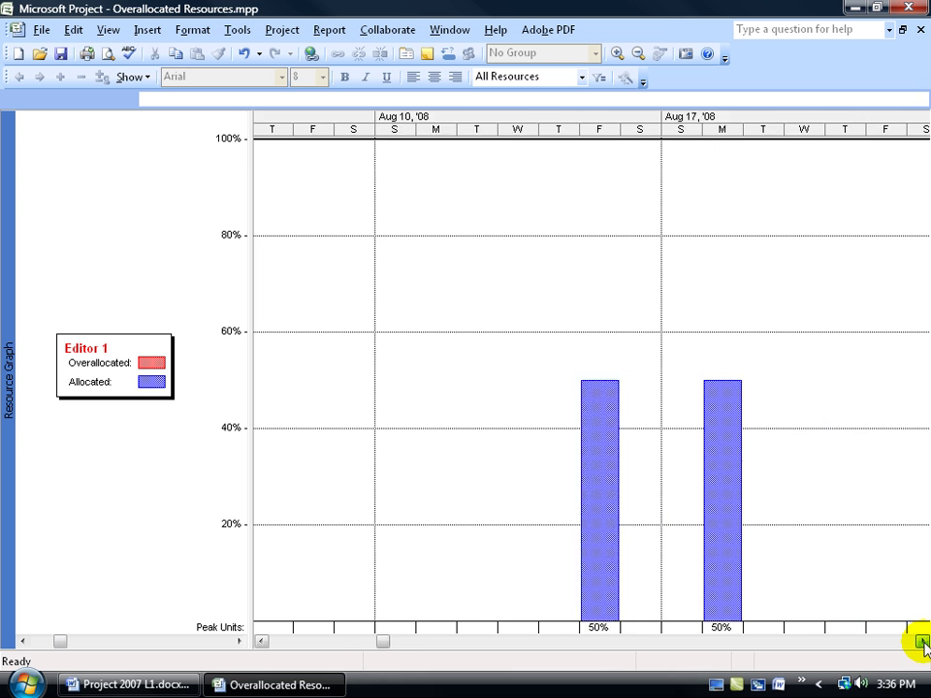
pyautogui.moveTo(921, 643); pyautogui.dragTo(922, 645)
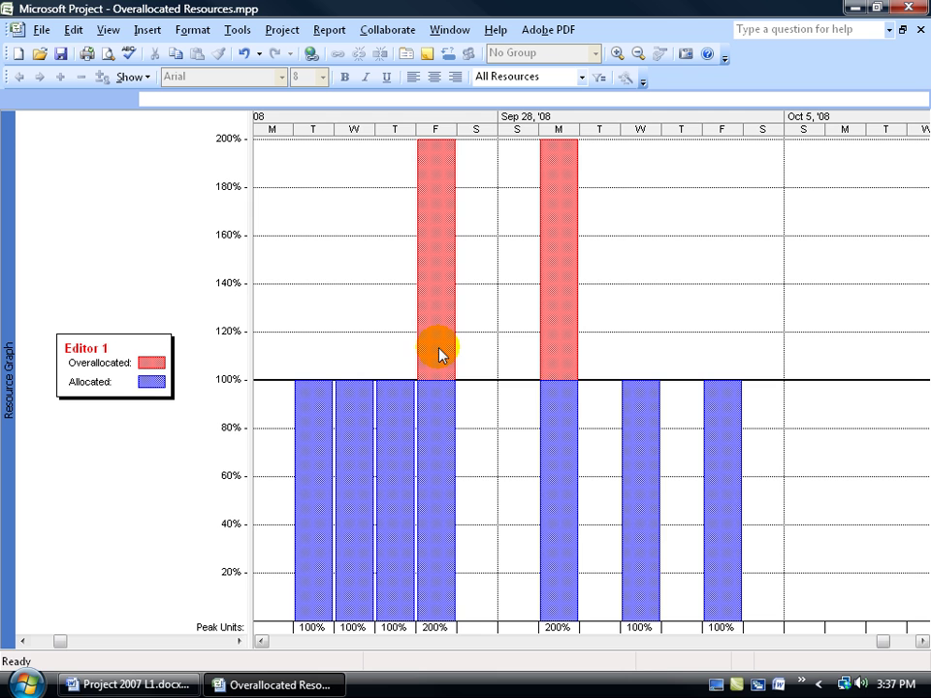
# Show Admin Assistant 2 in the resource graph and examine the allocation around the week of August 10, 2008
pyautogui.click(239, 642)
pyautogui.click(239, 642)
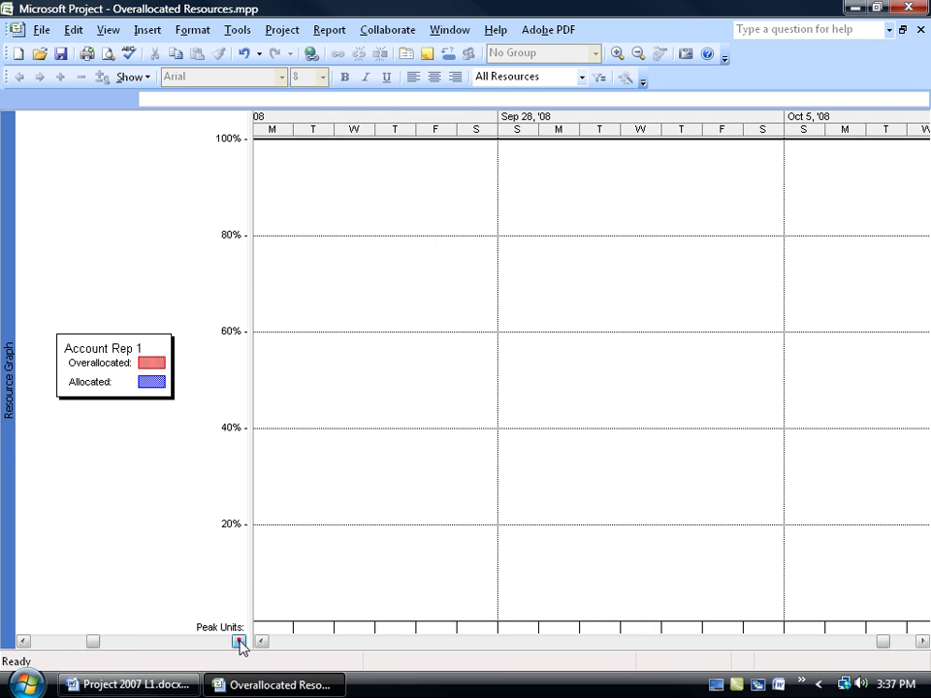
pyautogui.click(238, 642)
pyautogui.click(238, 642)
pyautogui.click(239, 641)
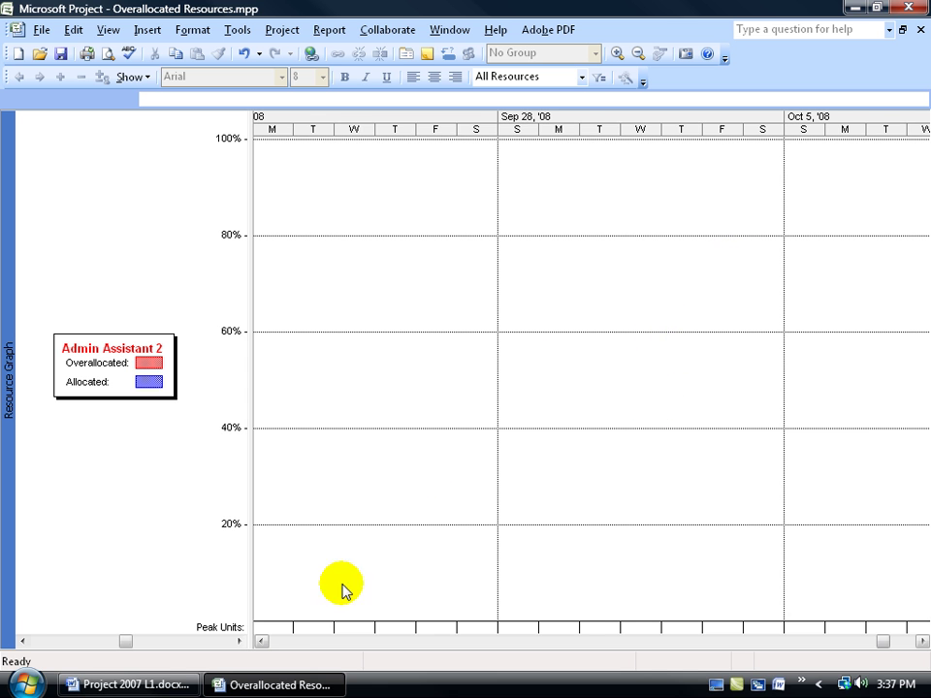
pyautogui.click(261, 642)
pyautogui.click(261, 642)
pyautogui.click(261, 642)
pyautogui.click(261, 642)
pyautogui.click(261, 642)
pyautogui.click(261, 642)
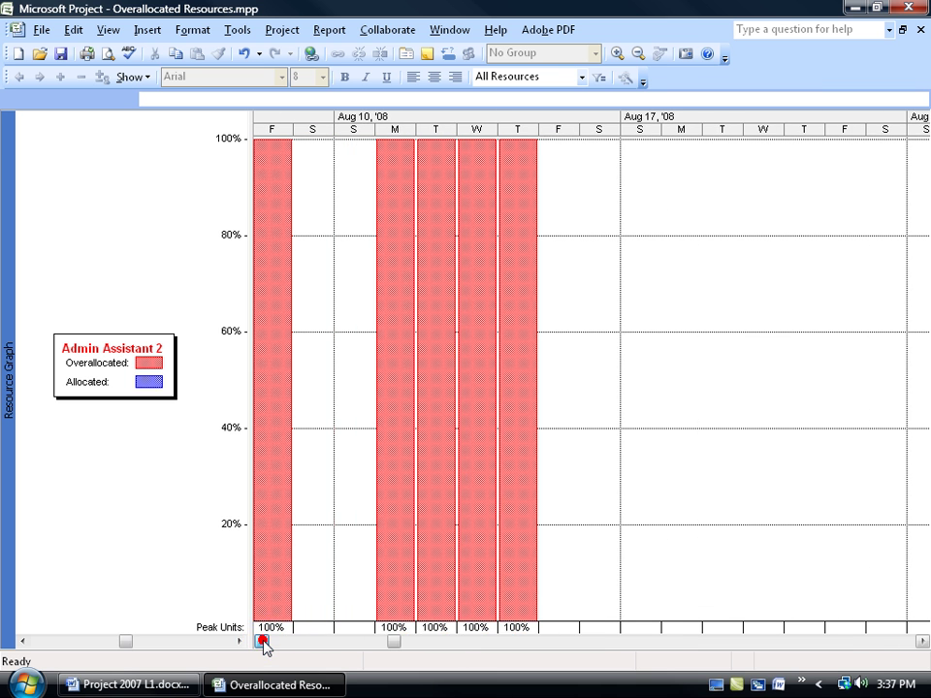
pyautogui.click(261, 642)
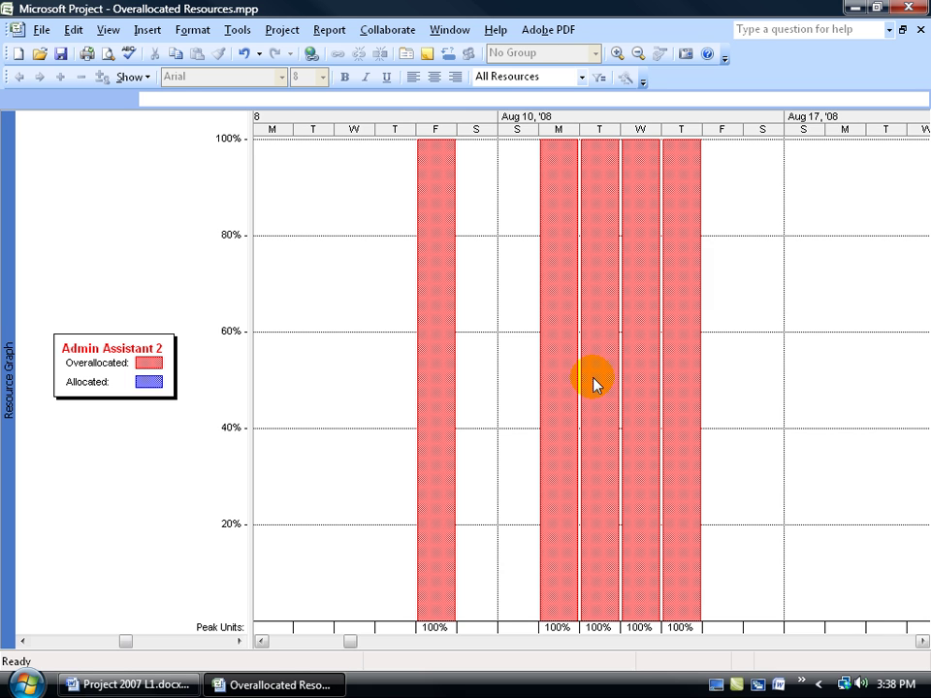
# Switch to the Resource Usage view and look through the resources, their assigned tasks, costs and work hours
pyautogui.rightClick(7, 307)
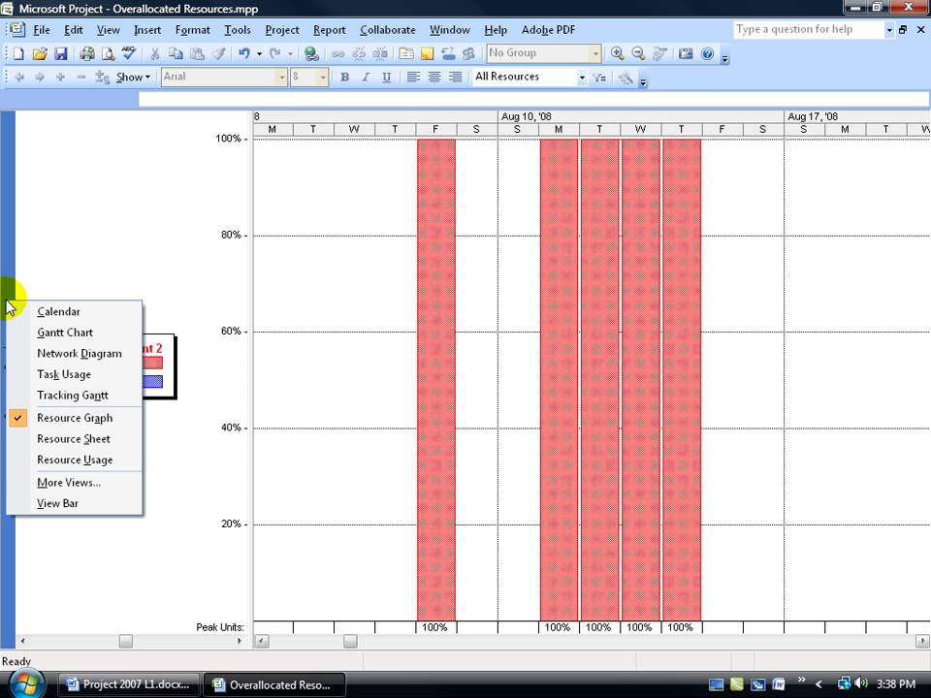
pyautogui.click(41, 461)
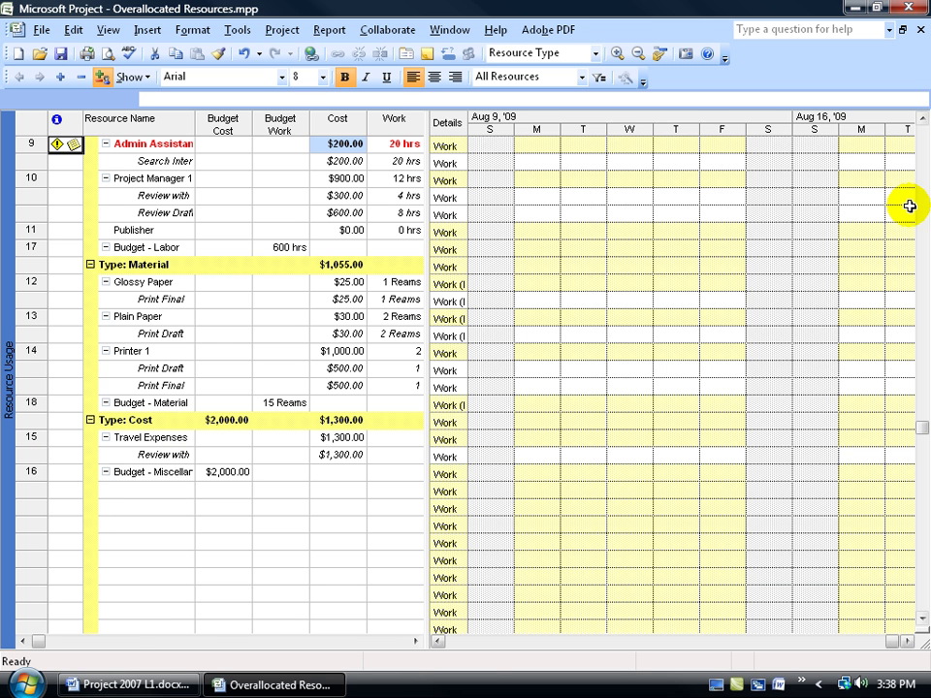
pyautogui.click(922, 117)
pyautogui.click(922, 117)
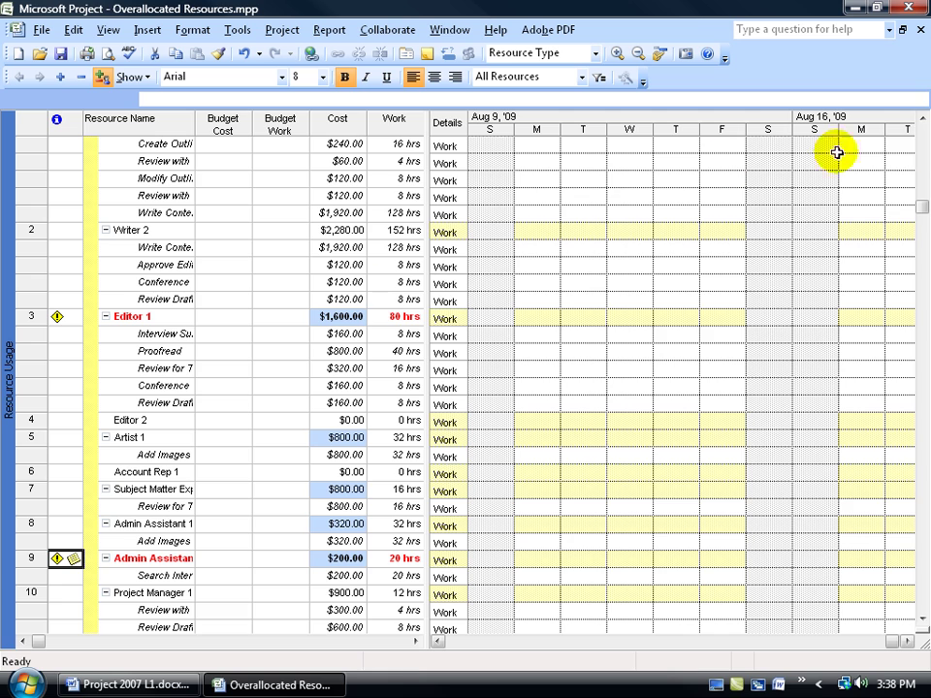
pyautogui.click(922, 117)
pyautogui.click(922, 117)
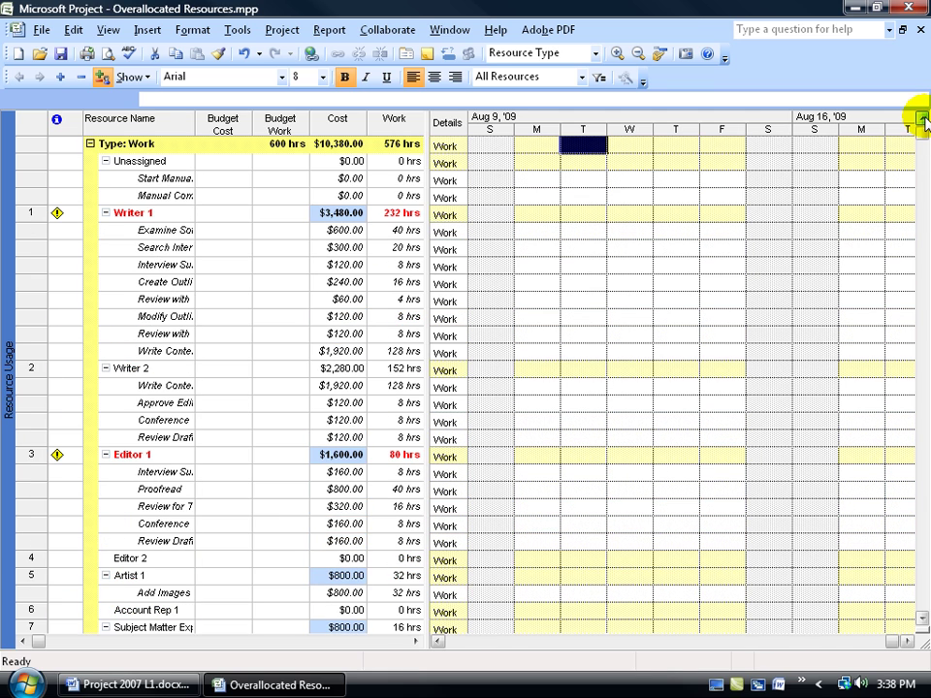
pyautogui.click(65, 144)
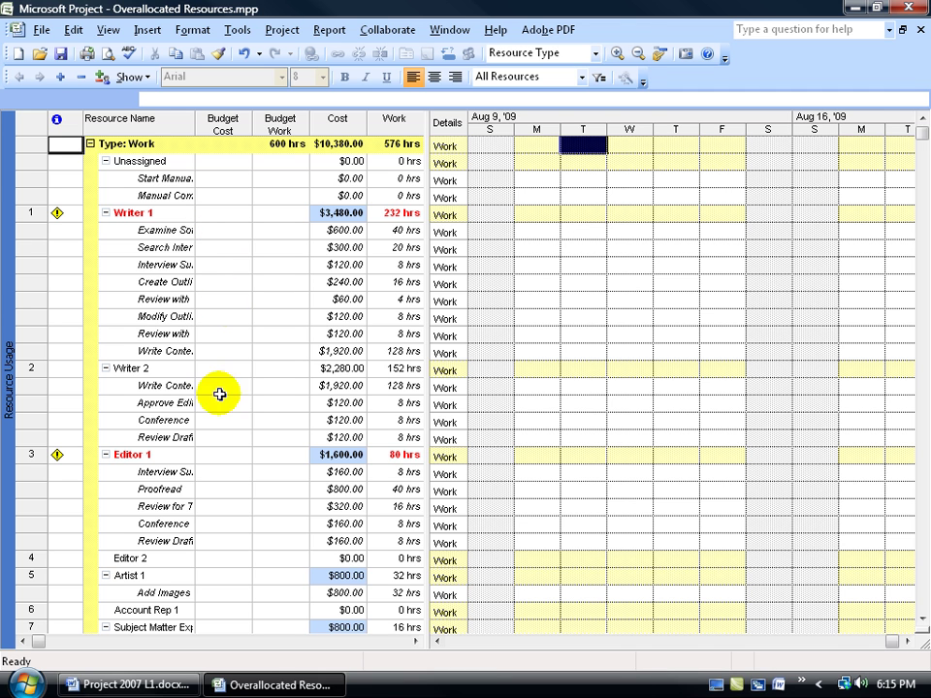
pyautogui.click(922, 617)
pyautogui.click(923, 621)
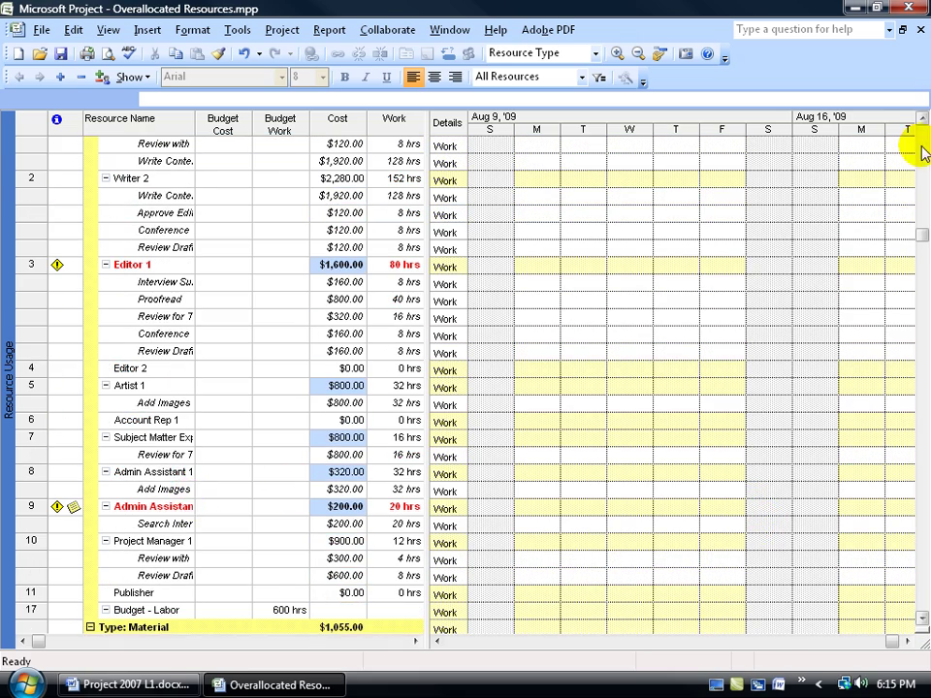
pyautogui.click(922, 121)
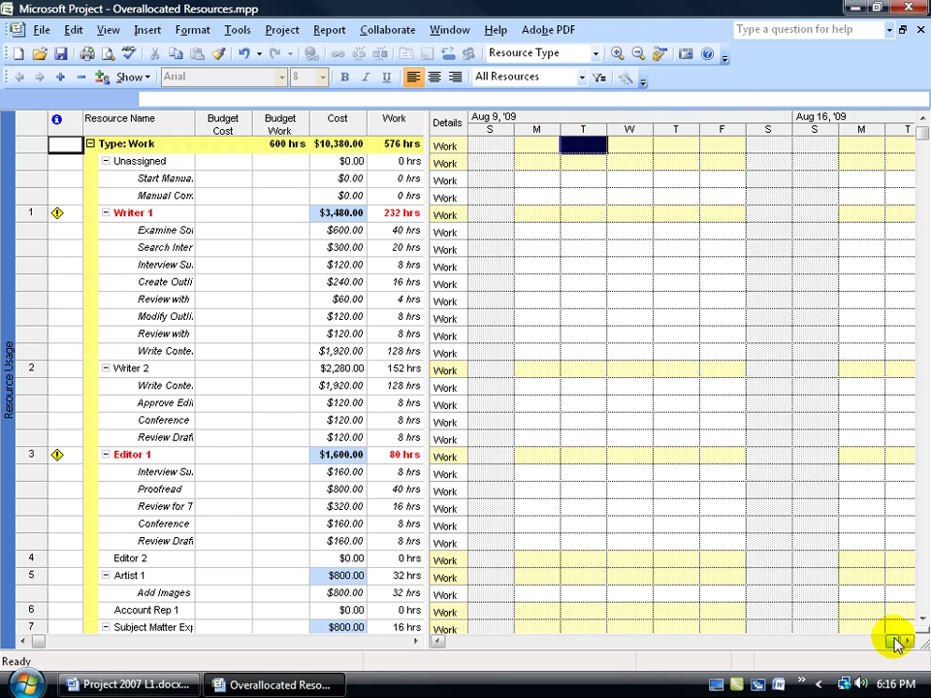
# Examine Writer 1's daily work hours per task in the resource usage timeline for the week of August 3, 2008
pyautogui.moveTo(893, 640); pyautogui.dragTo(443, 644)
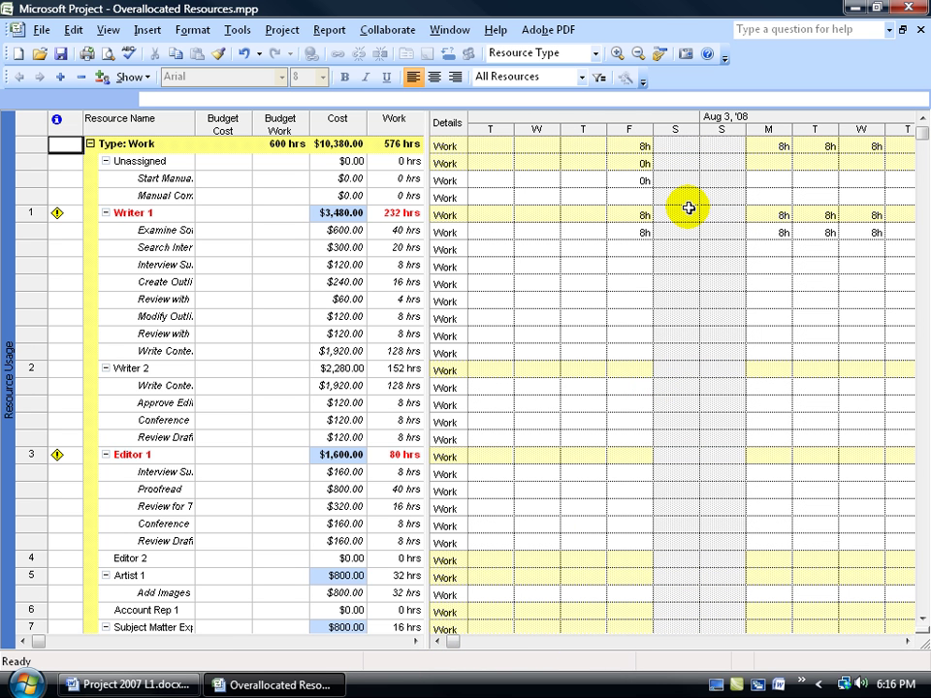
pyautogui.click(905, 643)
pyautogui.click(906, 643)
pyautogui.click(905, 642)
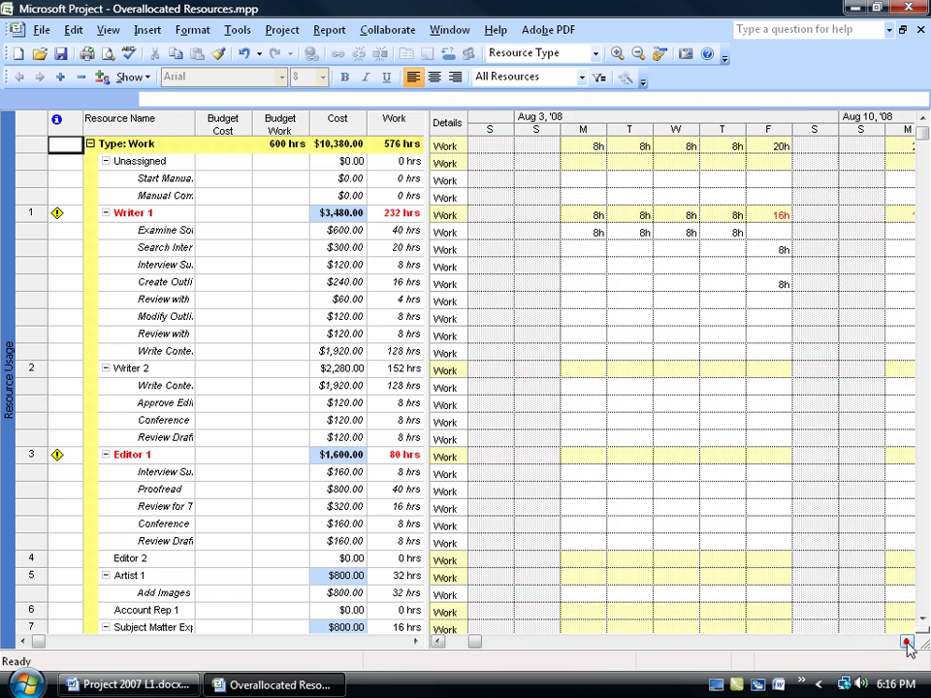
# Examine Writer 1's hours around the week of August 10, 2008 and the assignment details for Search Internal Documentation
pyautogui.click(906, 642)
pyautogui.click(906, 643)
pyautogui.click(906, 643)
pyautogui.click(906, 643)
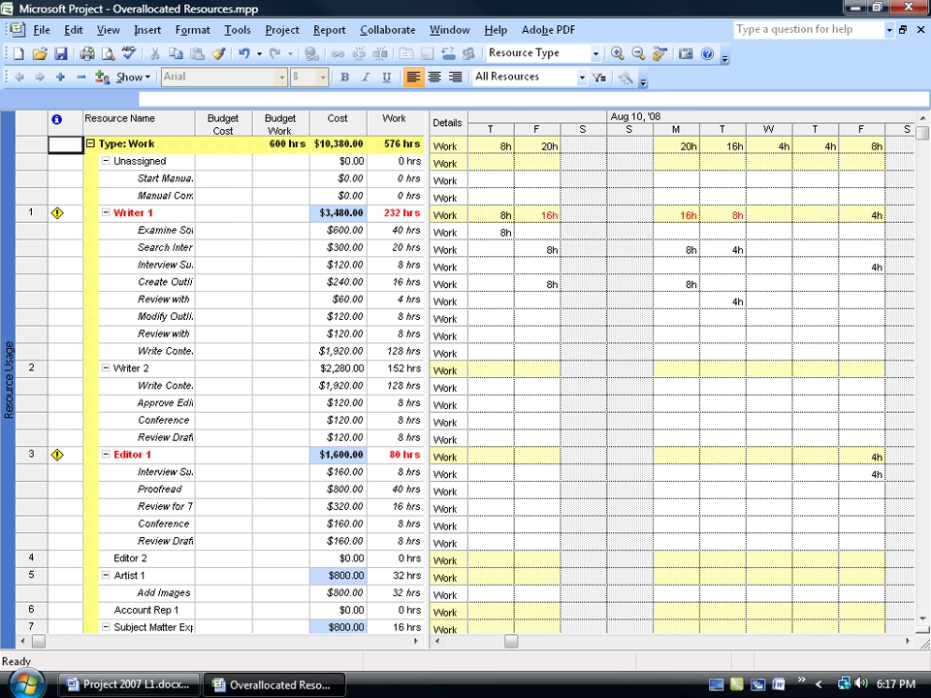
pyautogui.doubleClick(237, 246)
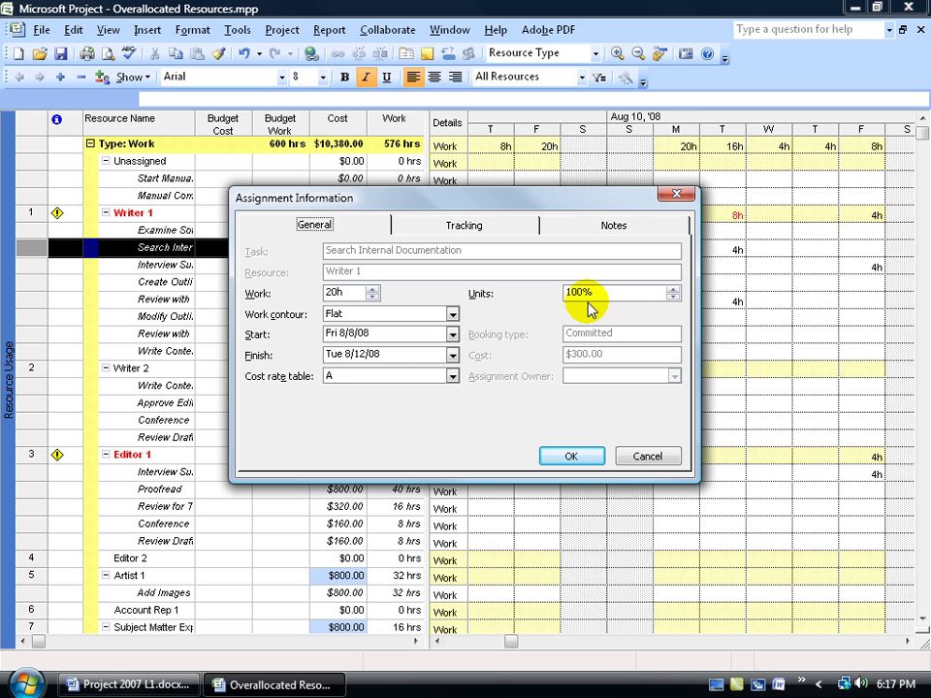
pyautogui.click(648, 454)
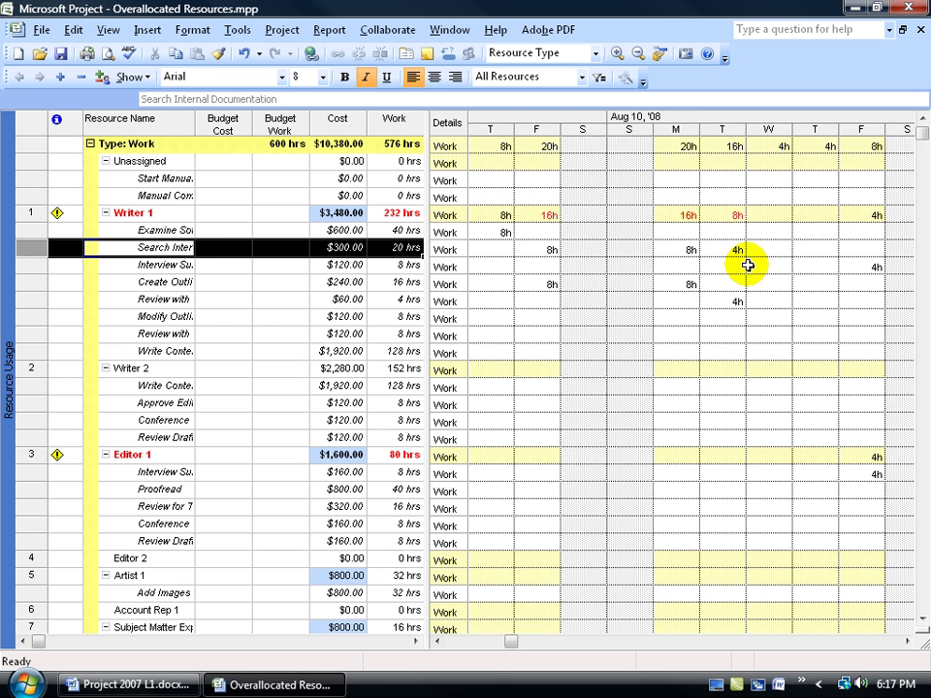
# Check Writer 1's assignment details for Review with Subject Matter Expert and compare the Tuesday hours with Search Internal Documentation
pyautogui.click(733, 302)
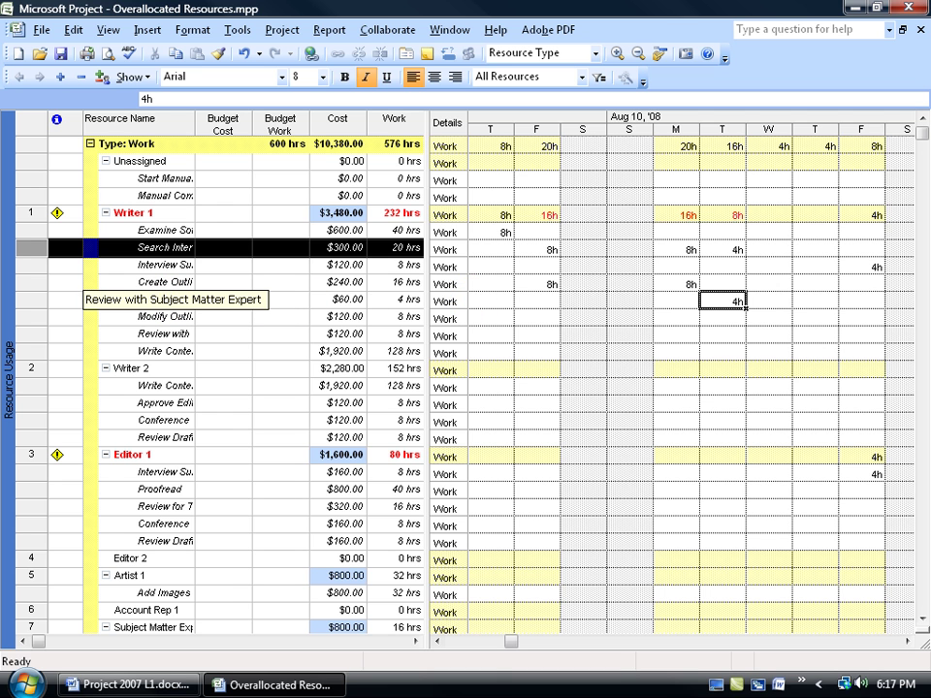
pyautogui.doubleClick(160, 298)
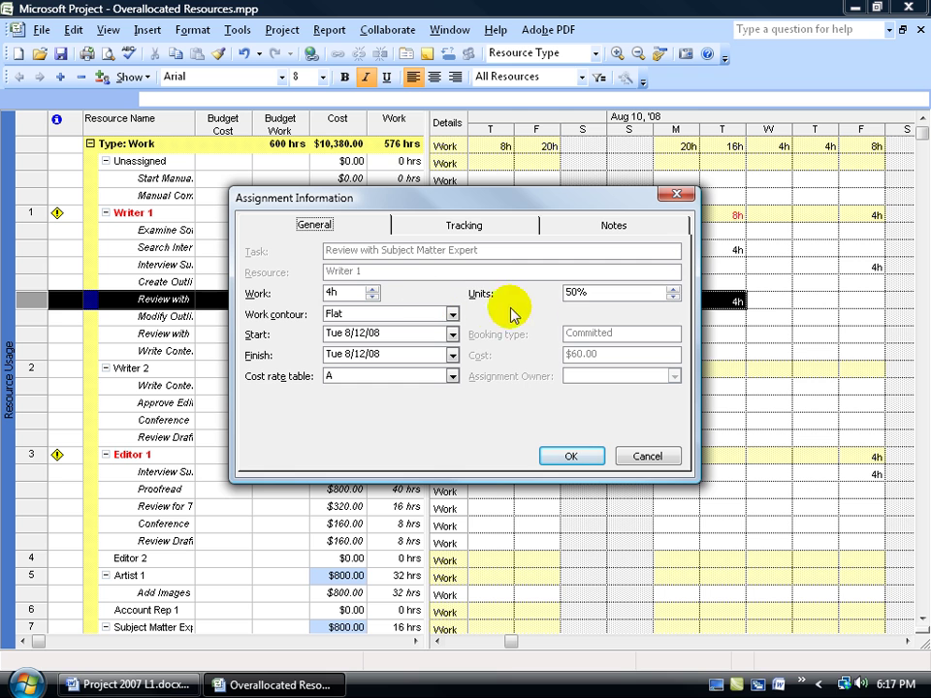
pyautogui.click(649, 454)
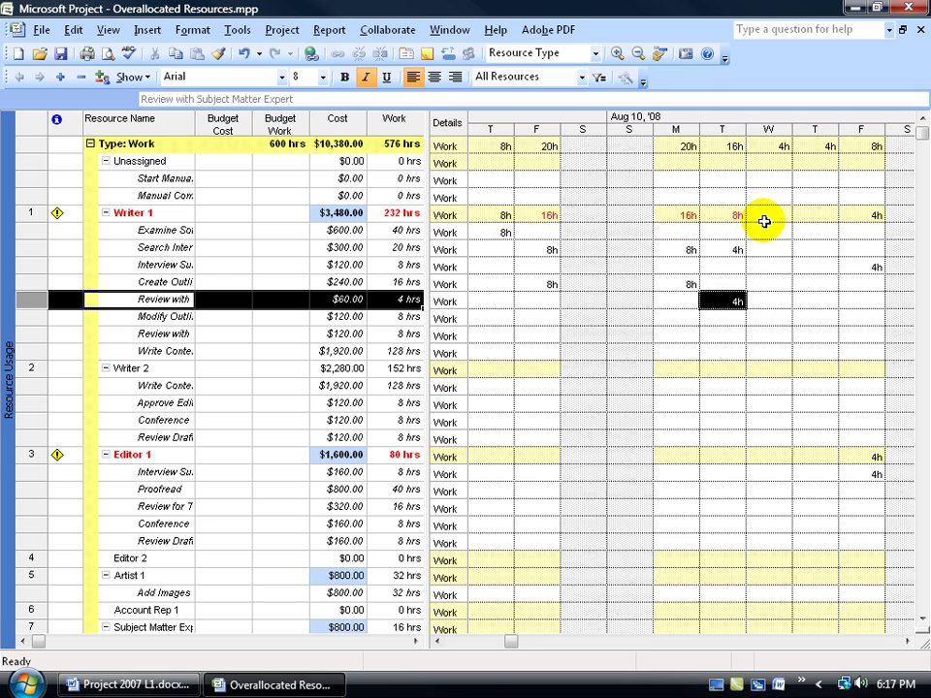
pyautogui.click(735, 302)
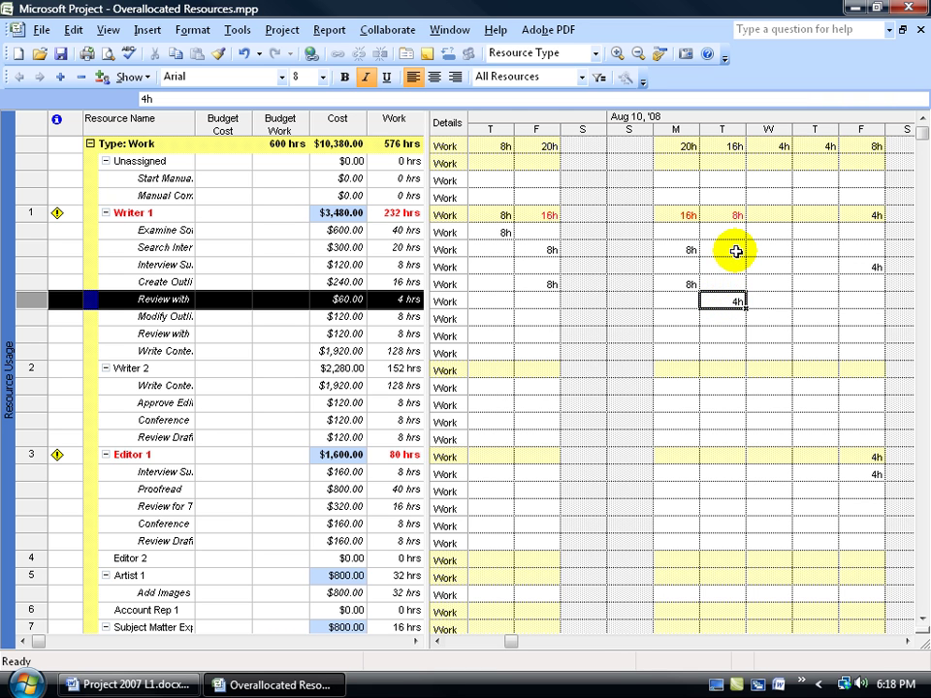
pyautogui.click(736, 252)
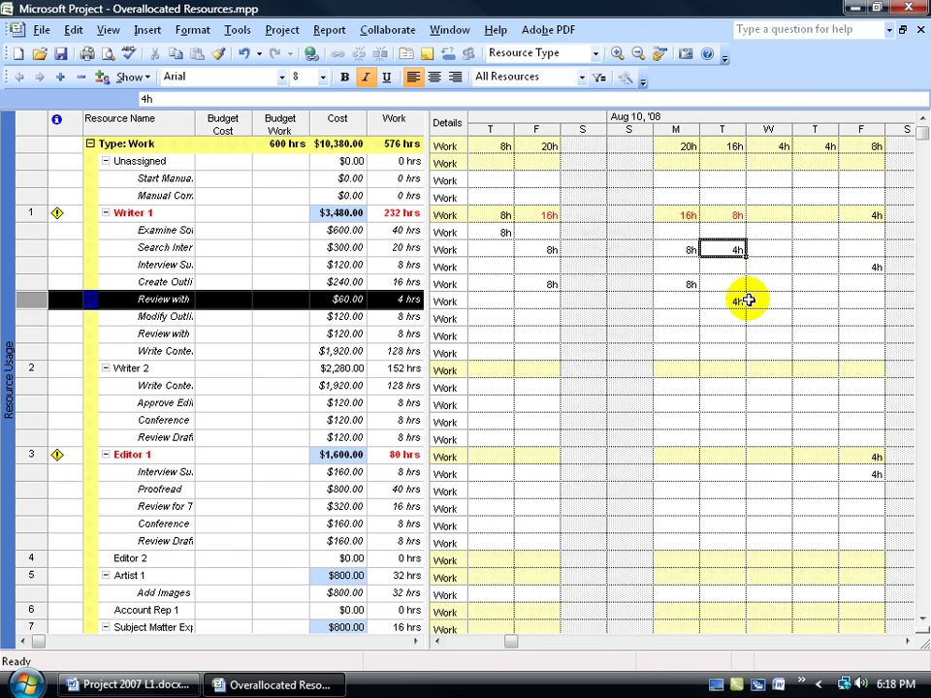
pyautogui.write('4h')
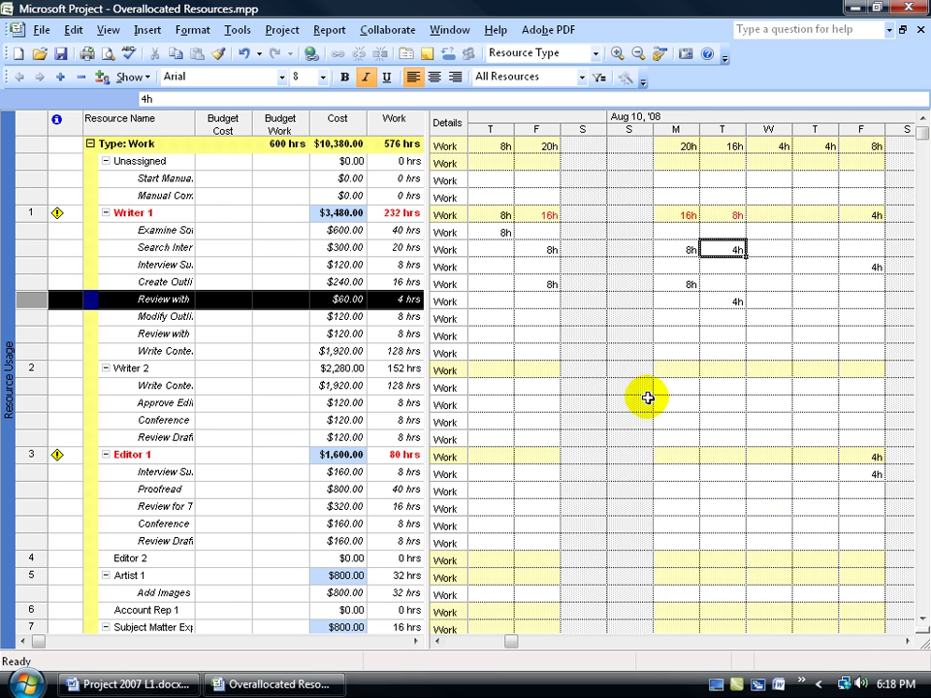
pyautogui.moveTo(907, 641); pyautogui.dragTo(906, 641)
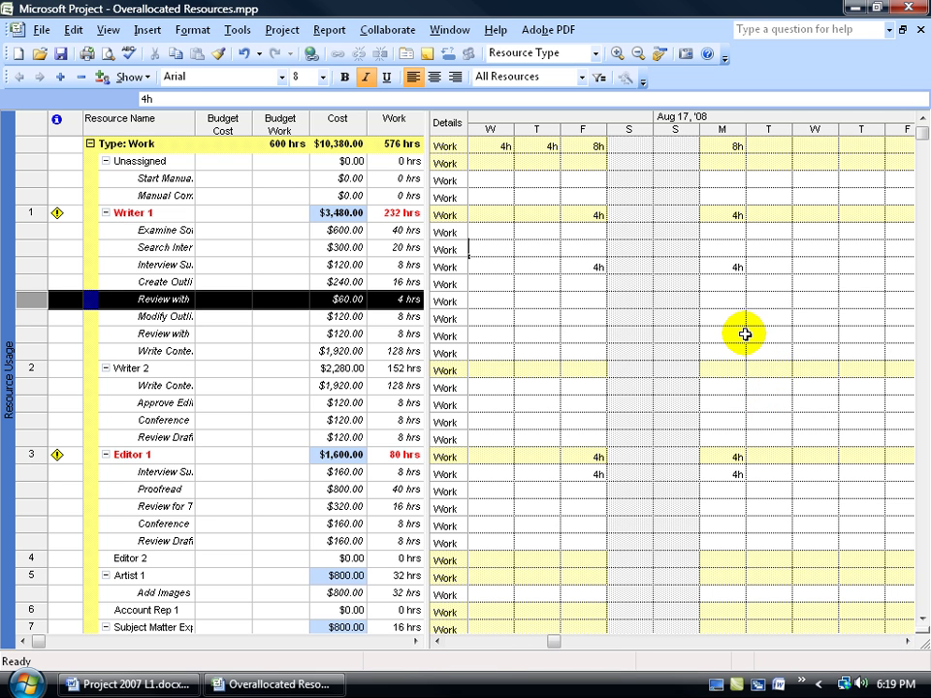
# Display the Resource Management toolbar
pyautogui.rightClick(129, 56)
pyautogui.rightClick(92, 56)
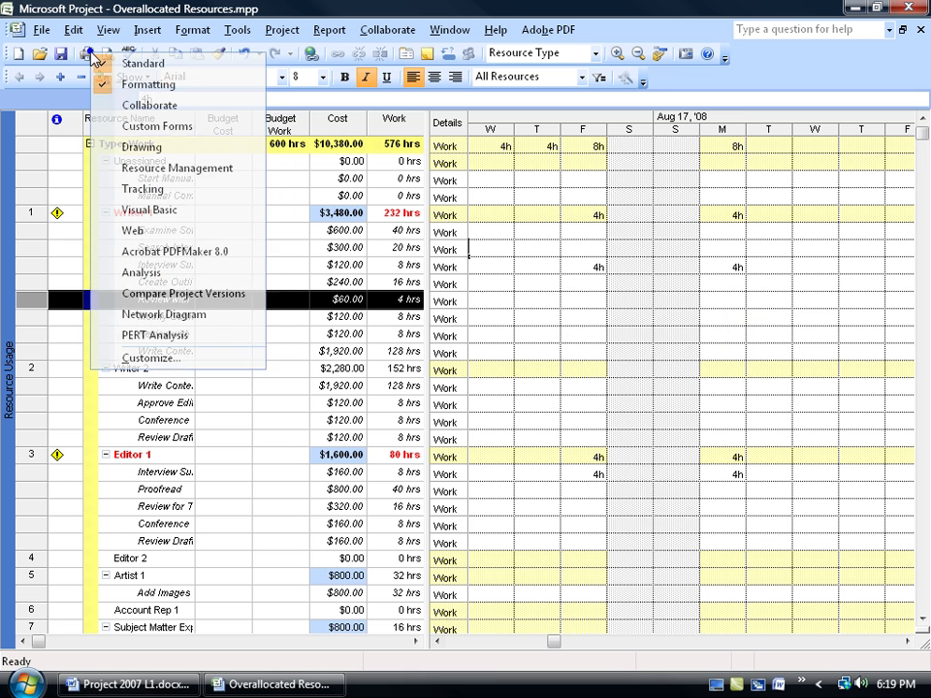
pyautogui.click(145, 168)
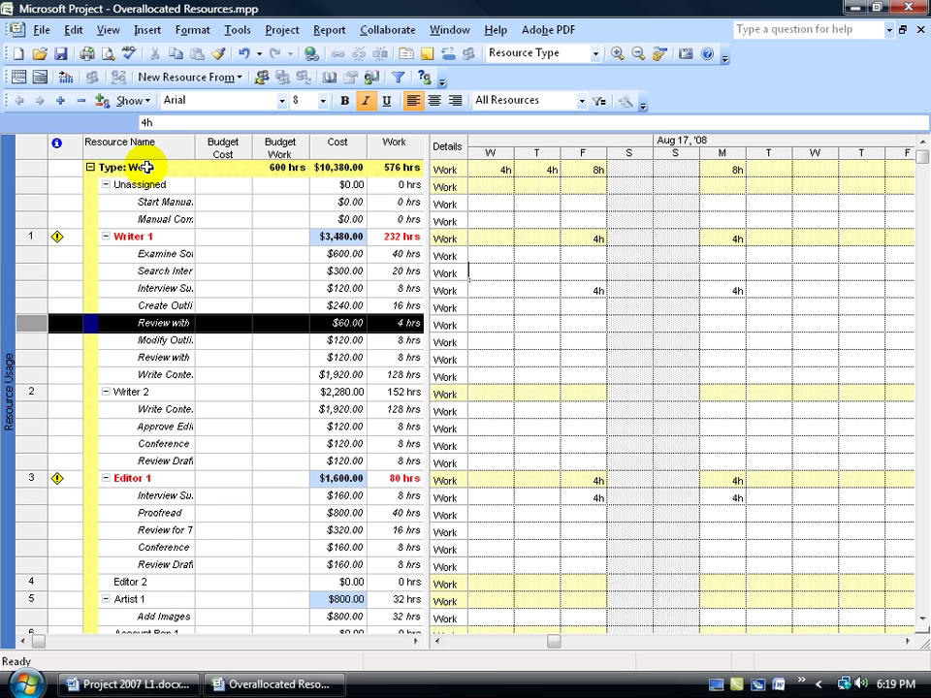
# Step through the project's resource overallocations in the usage timeline until the last one is reached
pyautogui.click(66, 77)
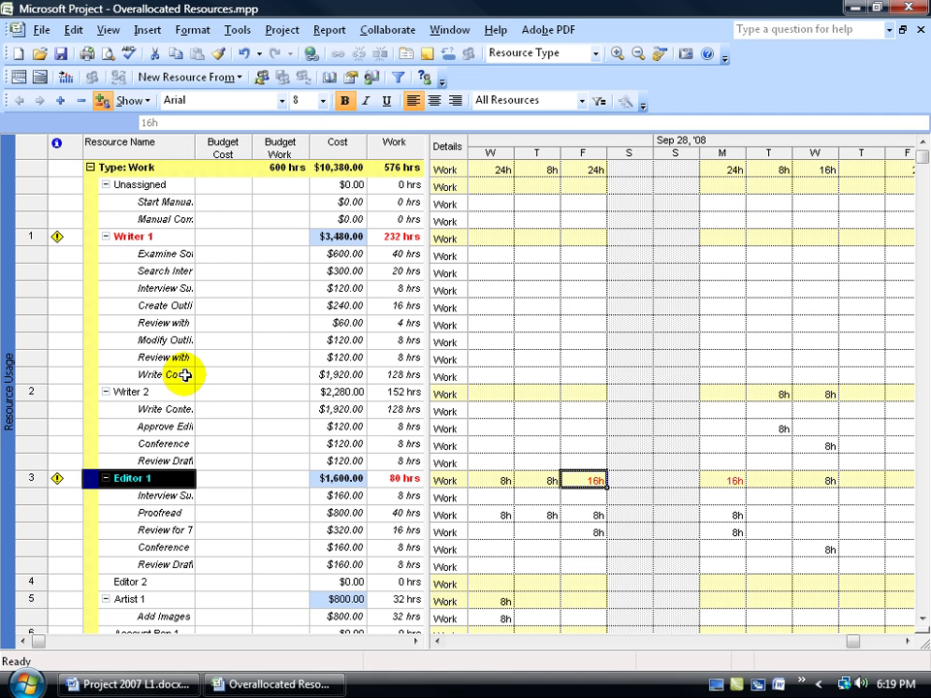
pyautogui.click(64, 78)
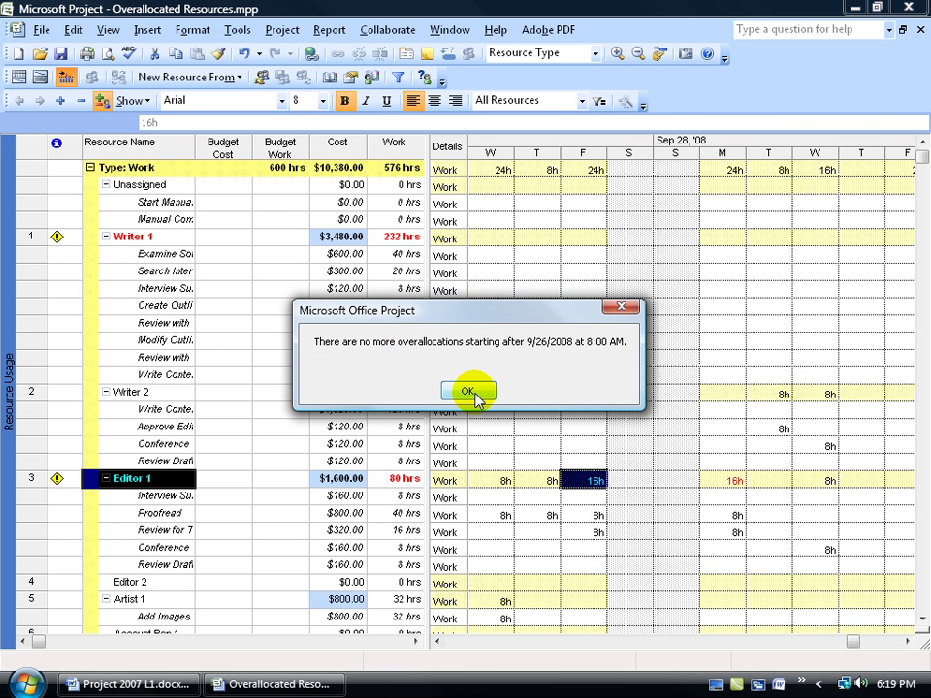
pyautogui.click(469, 391)
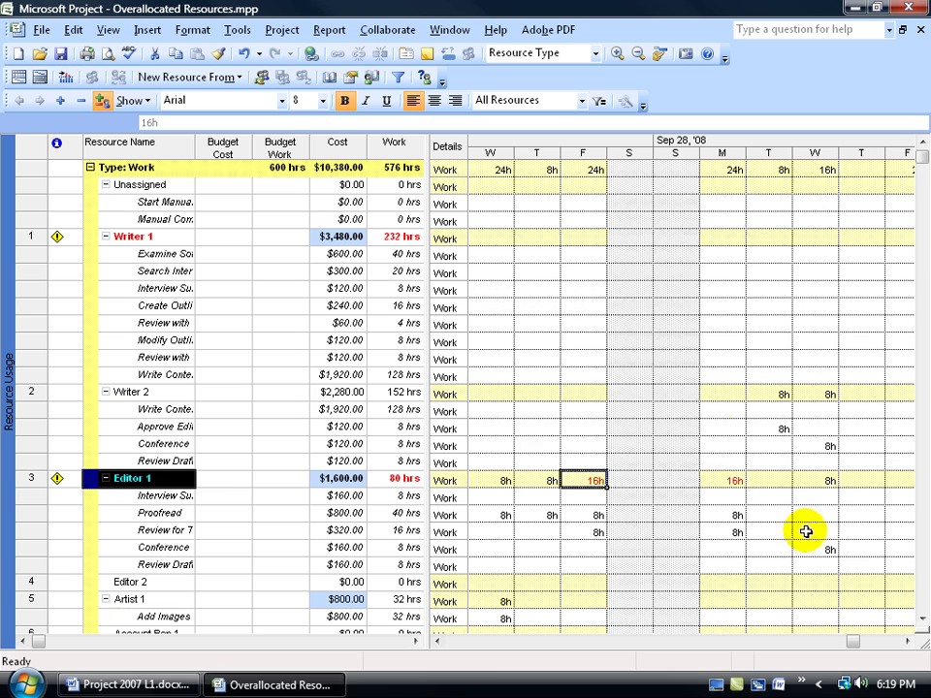
# Examine Admin Assistant 2's hours for the week of August 10, 2008 and check that resource's availability dates
pyautogui.moveTo(922, 621); pyautogui.dragTo(922, 621)
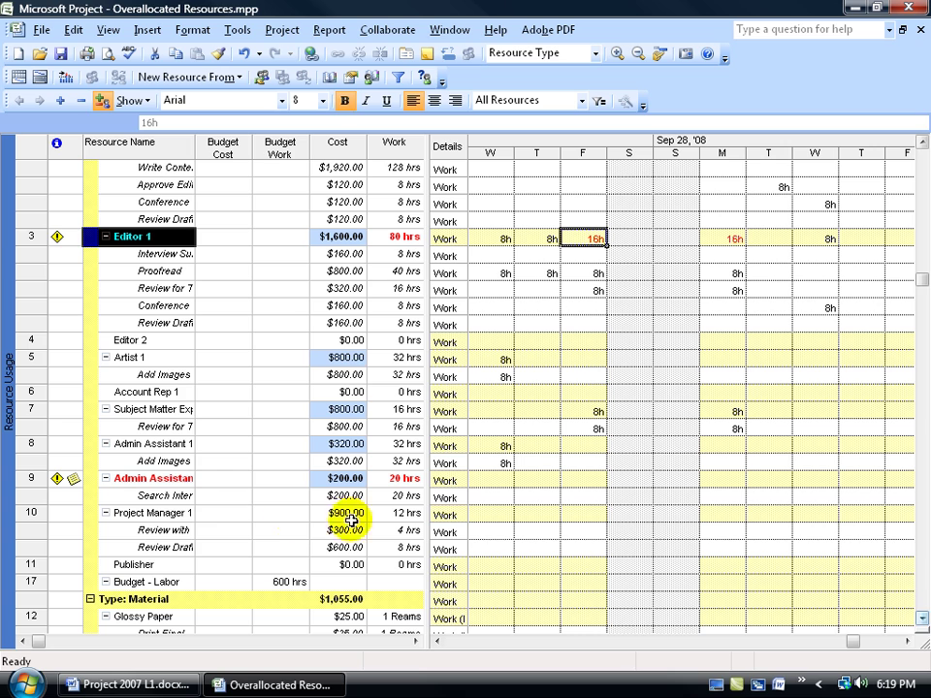
pyautogui.moveTo(436, 641); pyautogui.dragTo(436, 641)
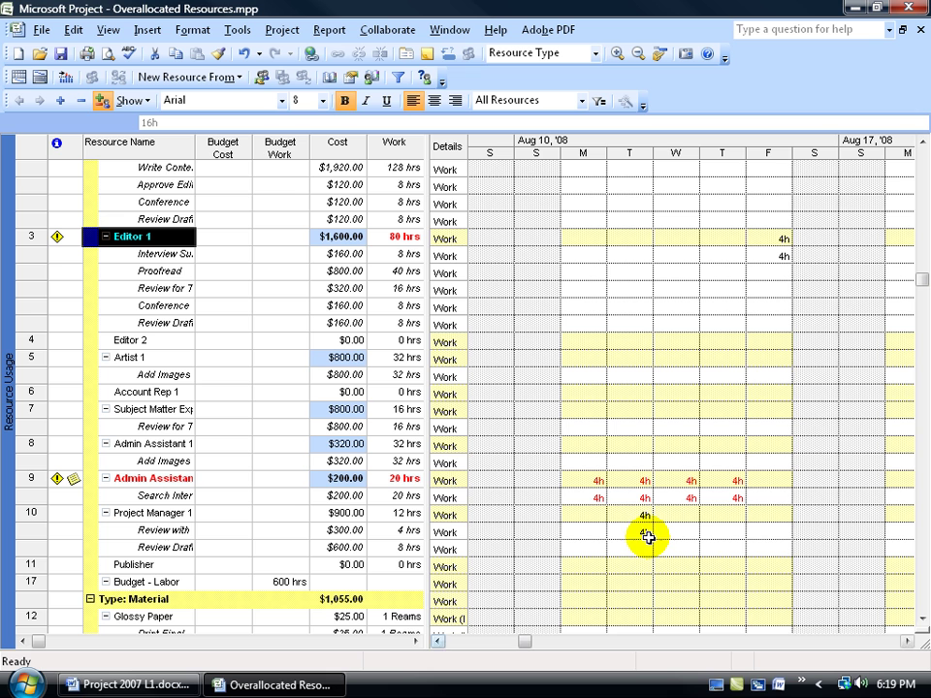
pyautogui.click(599, 482)
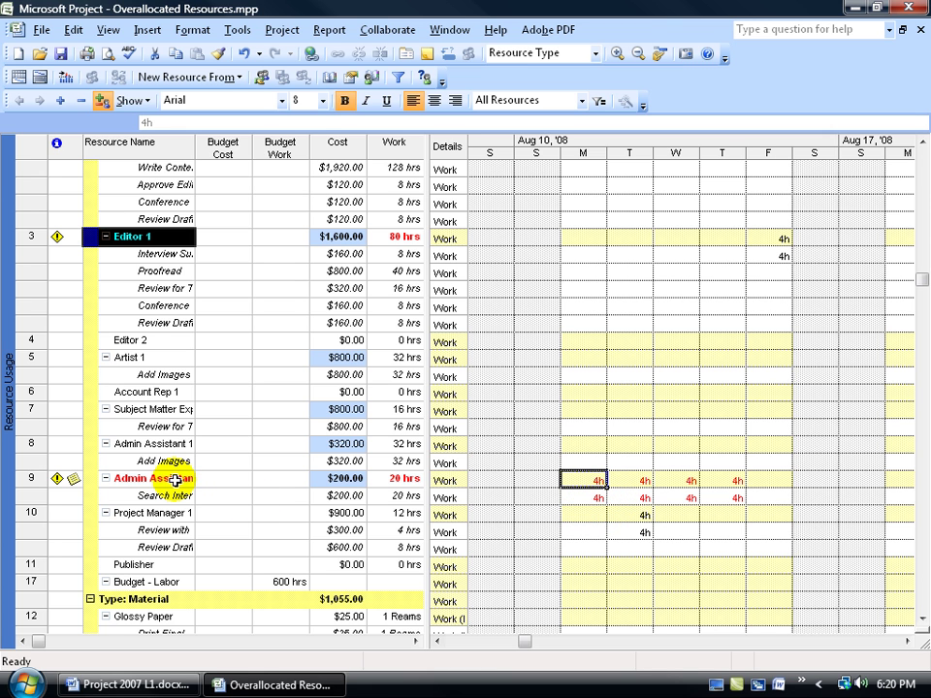
pyautogui.click(593, 498)
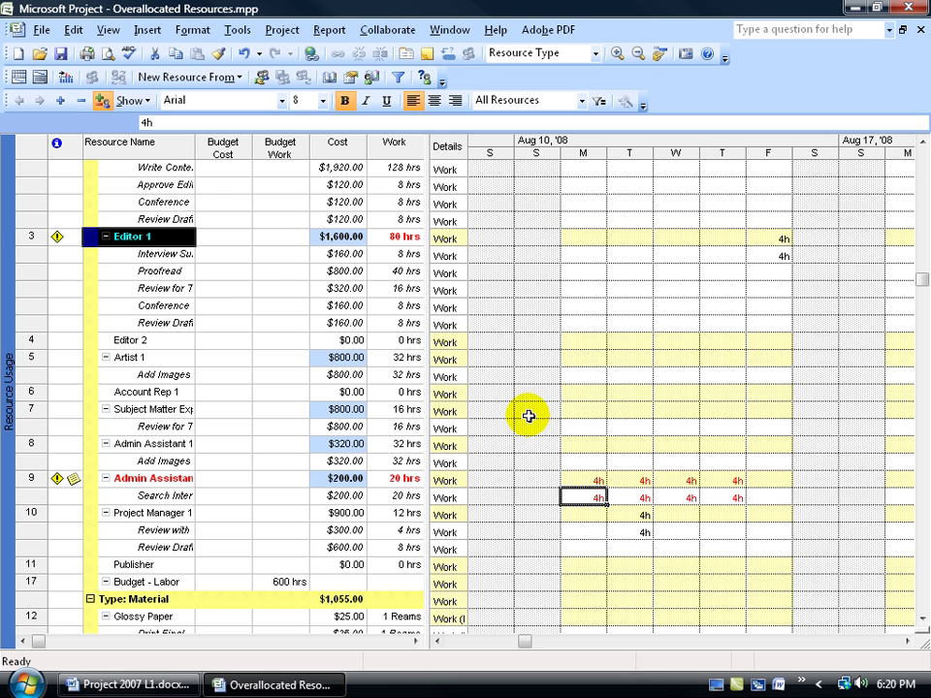
pyautogui.doubleClick(136, 478)
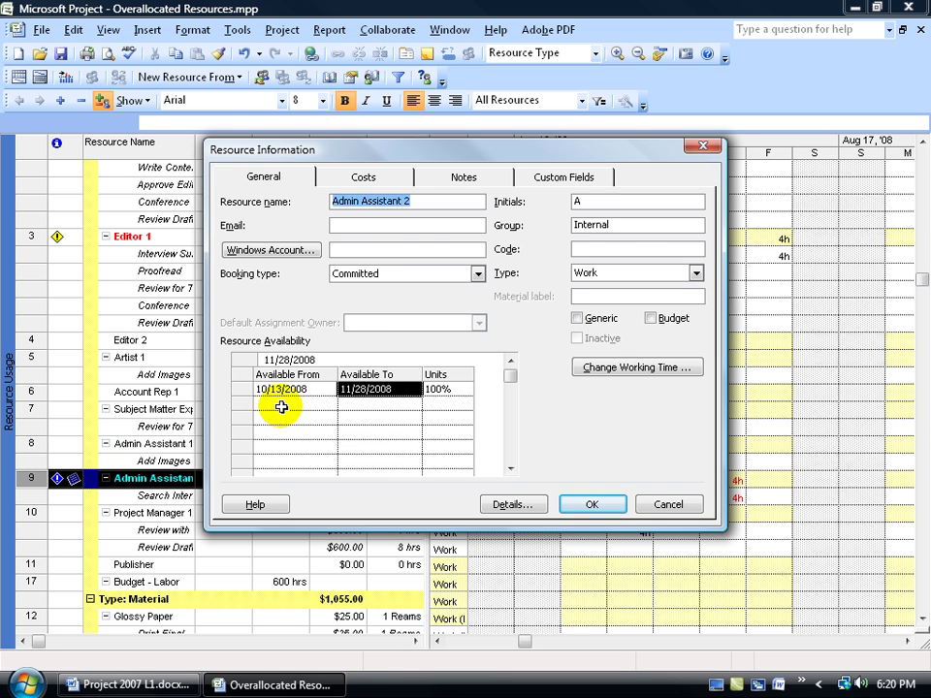
pyautogui.click(668, 504)
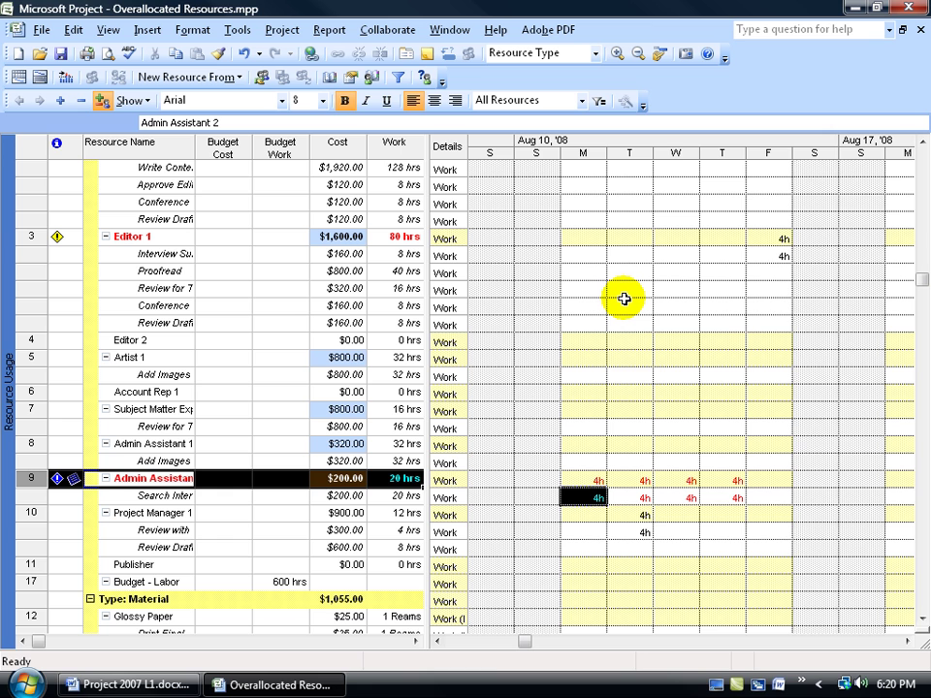
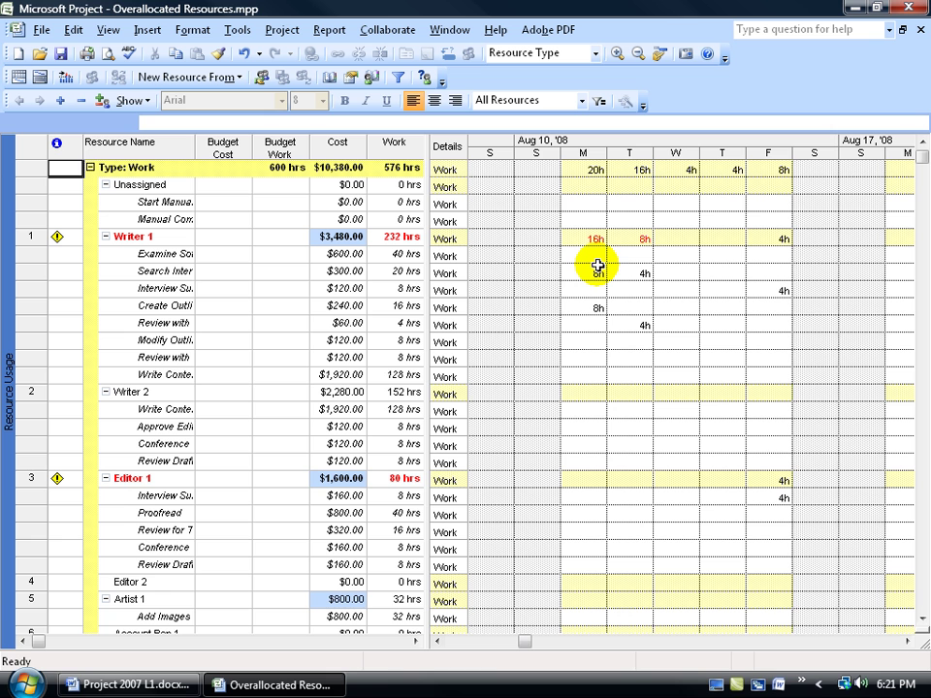
# Set Writer 1's work on Search Internal Documentation to 0h for Friday, August 8, 2008
pyautogui.click(439, 642)
pyautogui.click(439, 642)
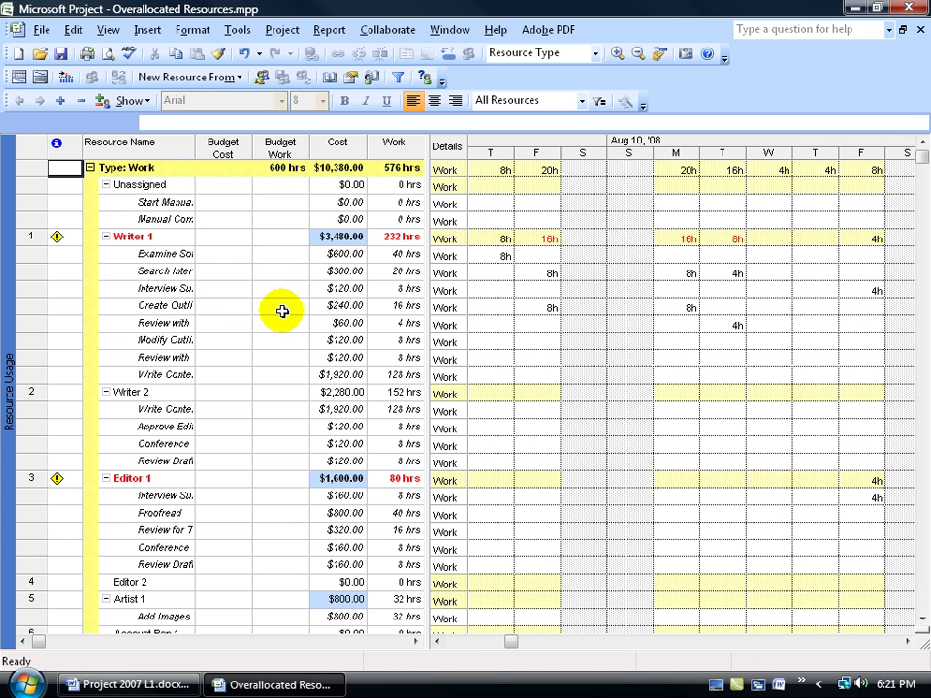
pyautogui.click(185, 271)
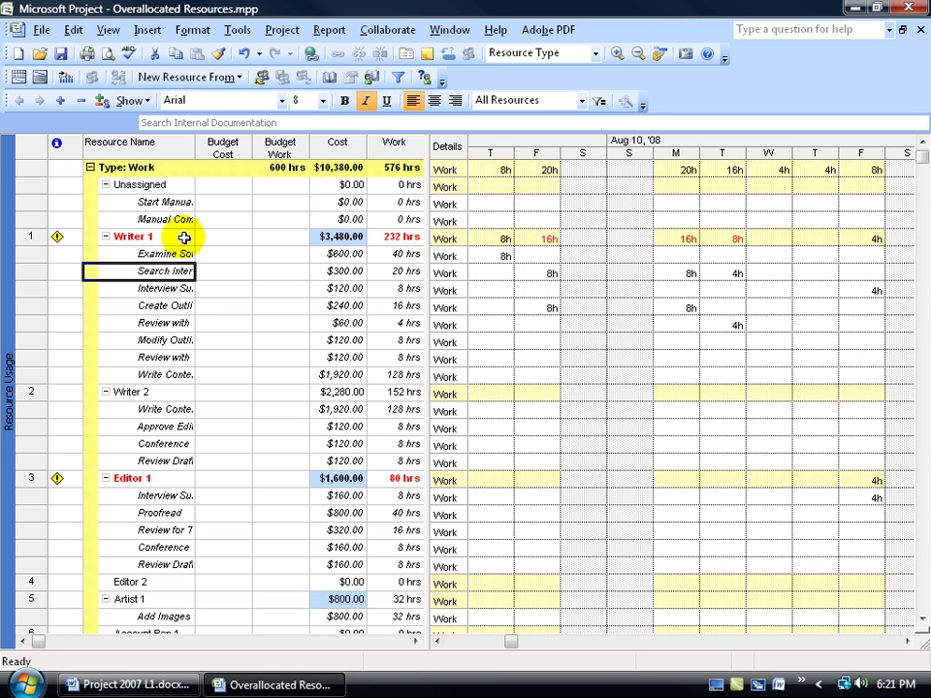
pyautogui.click(551, 276)
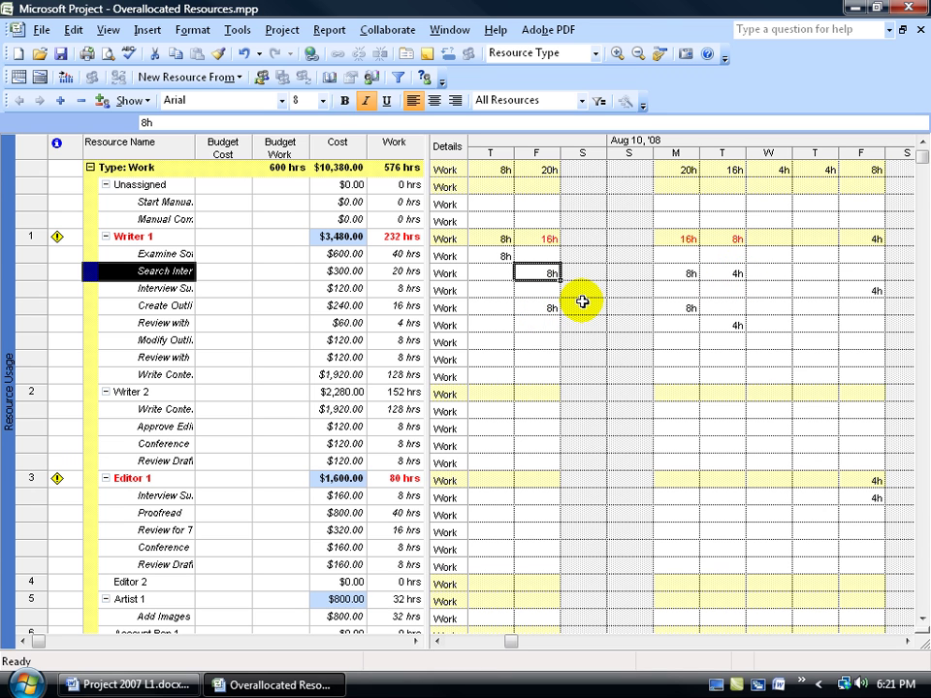
pyautogui.write('0')
pyautogui.press('Return')
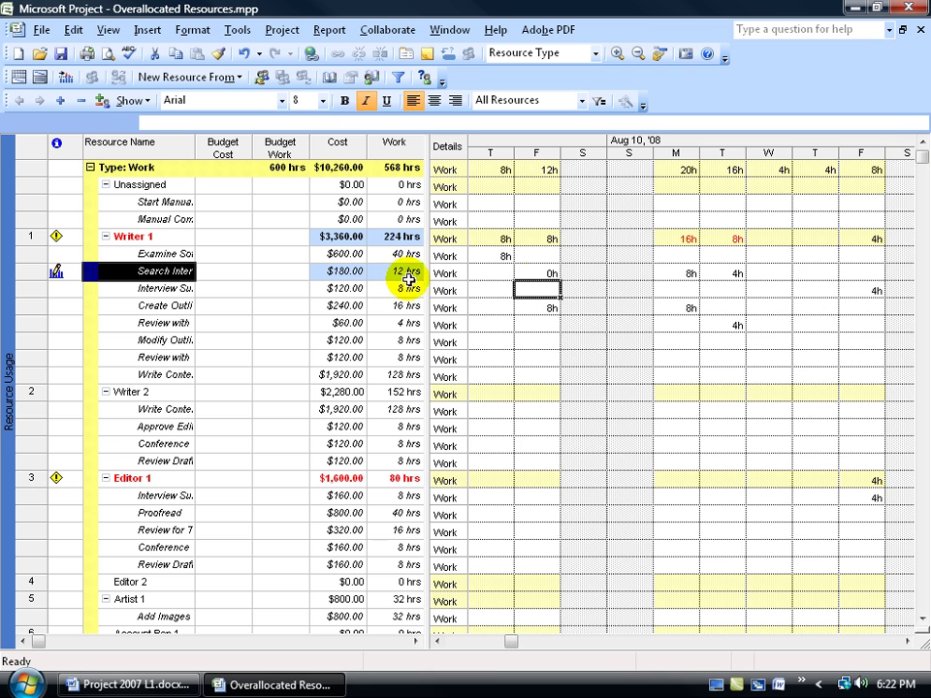
# Assign Writer 1 8h of work on Search Internal Documentation on Thursday, August 14, 2008
pyautogui.click(541, 274)
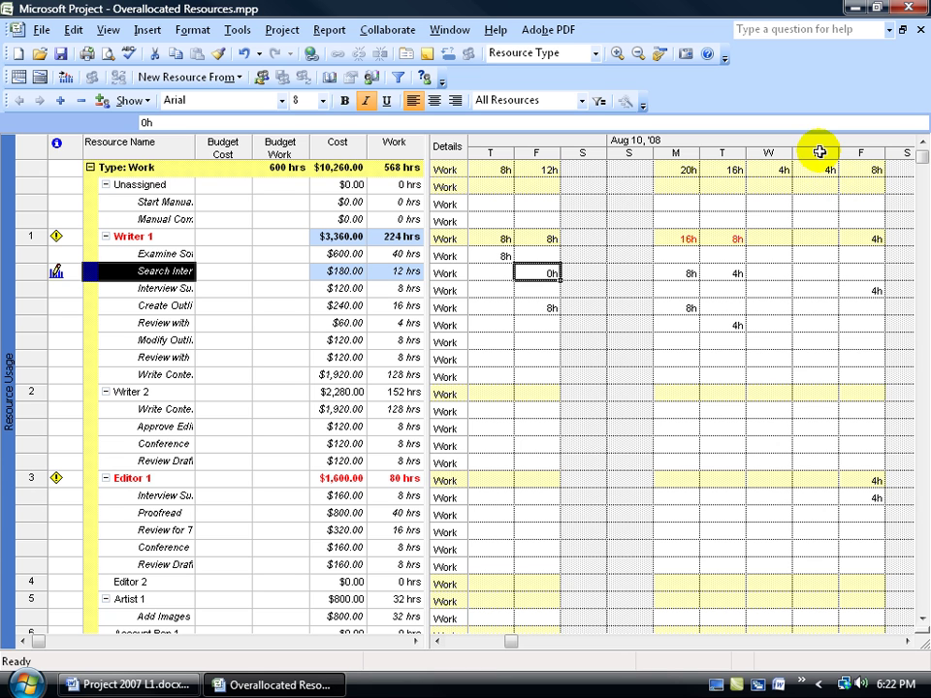
pyautogui.click(815, 272)
pyautogui.write('8h')
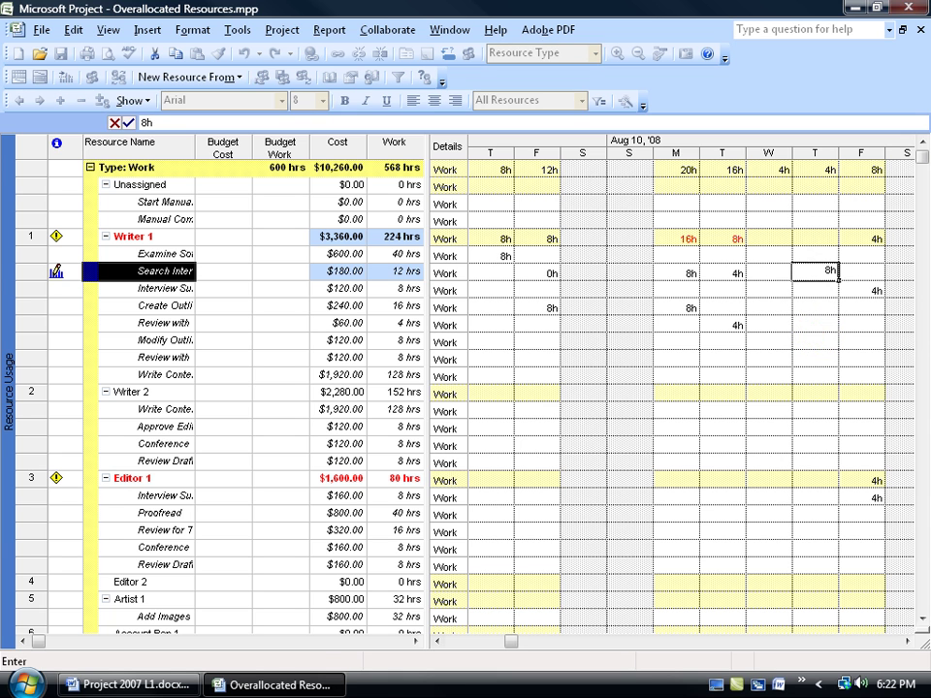
pyautogui.press('Return')
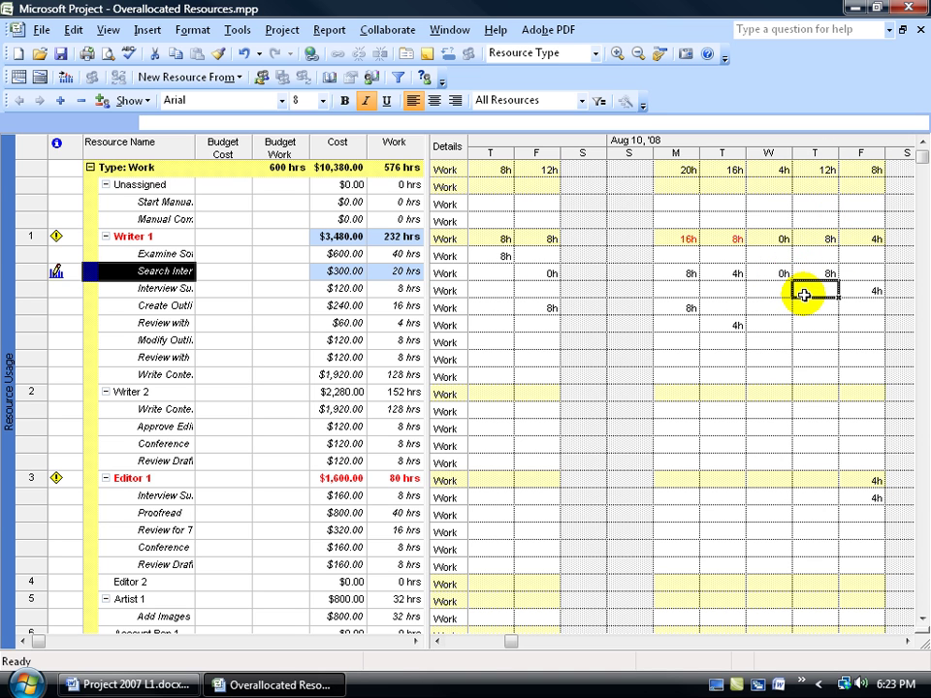
pyautogui.click(783, 273)
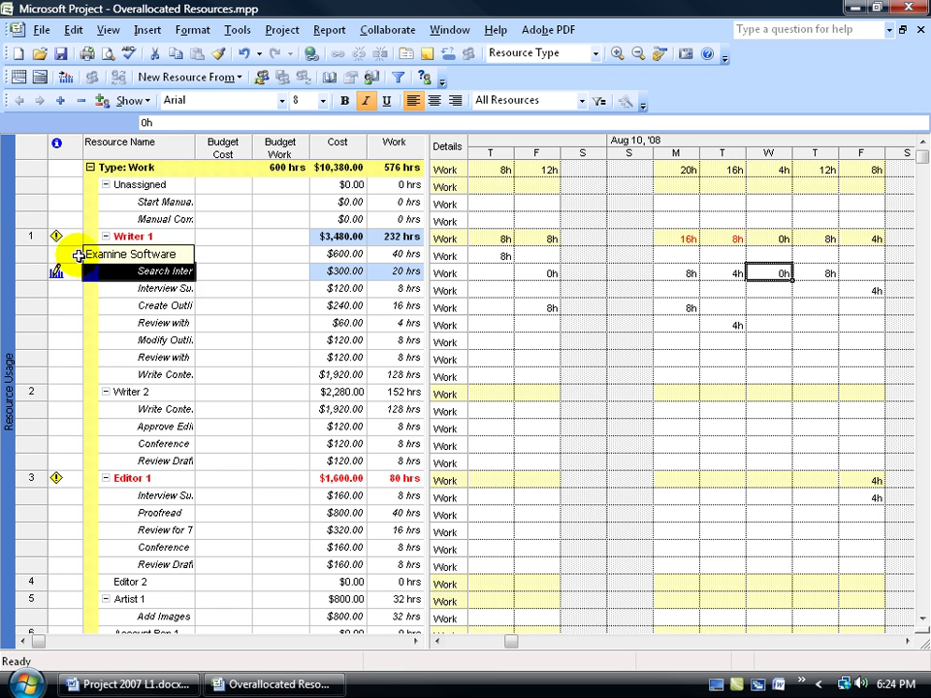
# Switch to the Gantt Chart view
pyautogui.rightClick(8, 238)
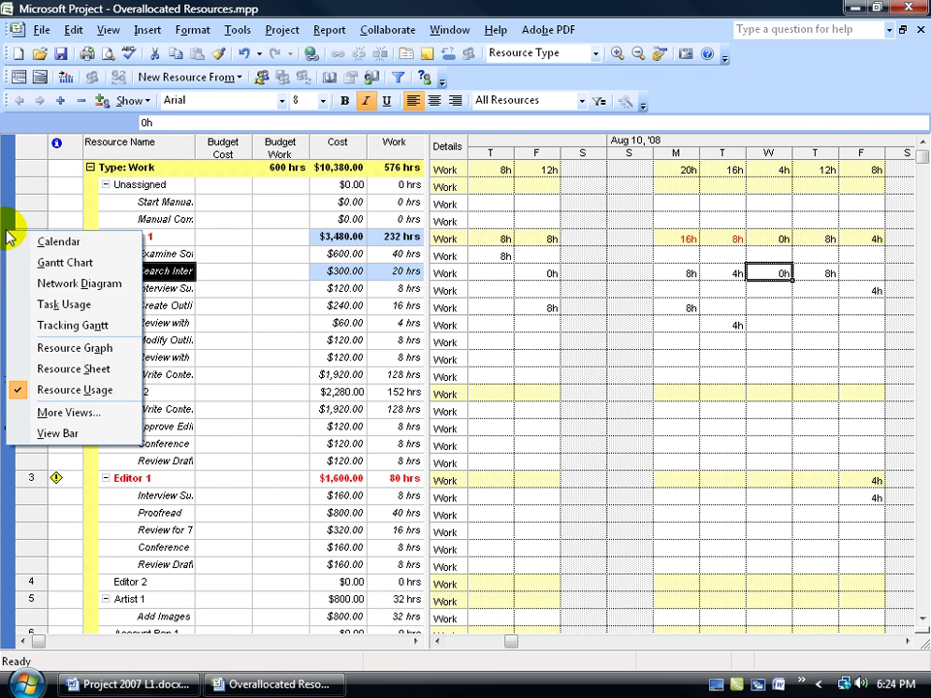
pyautogui.click(44, 263)
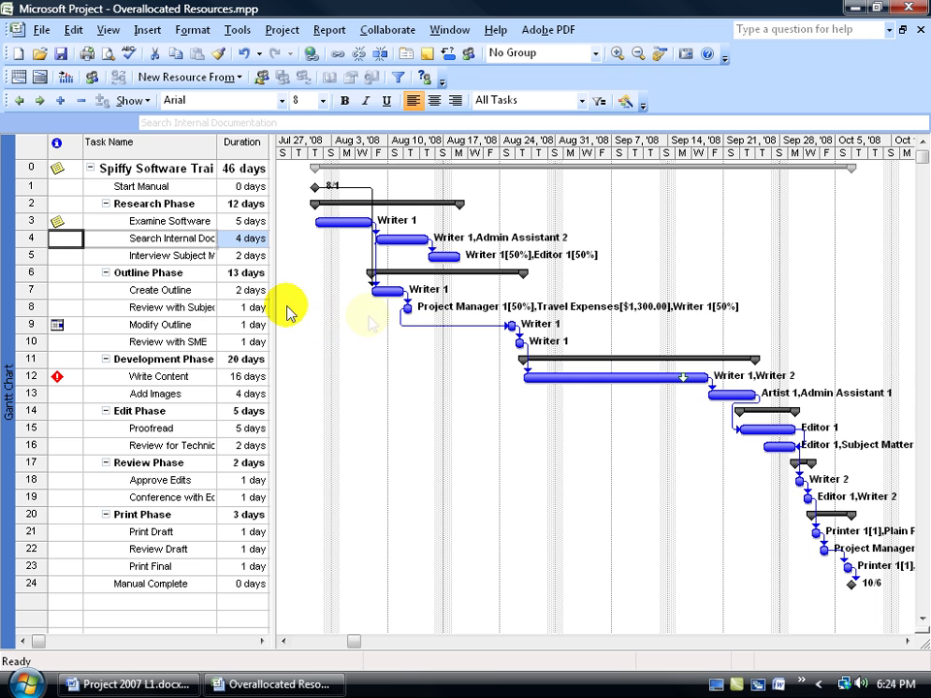